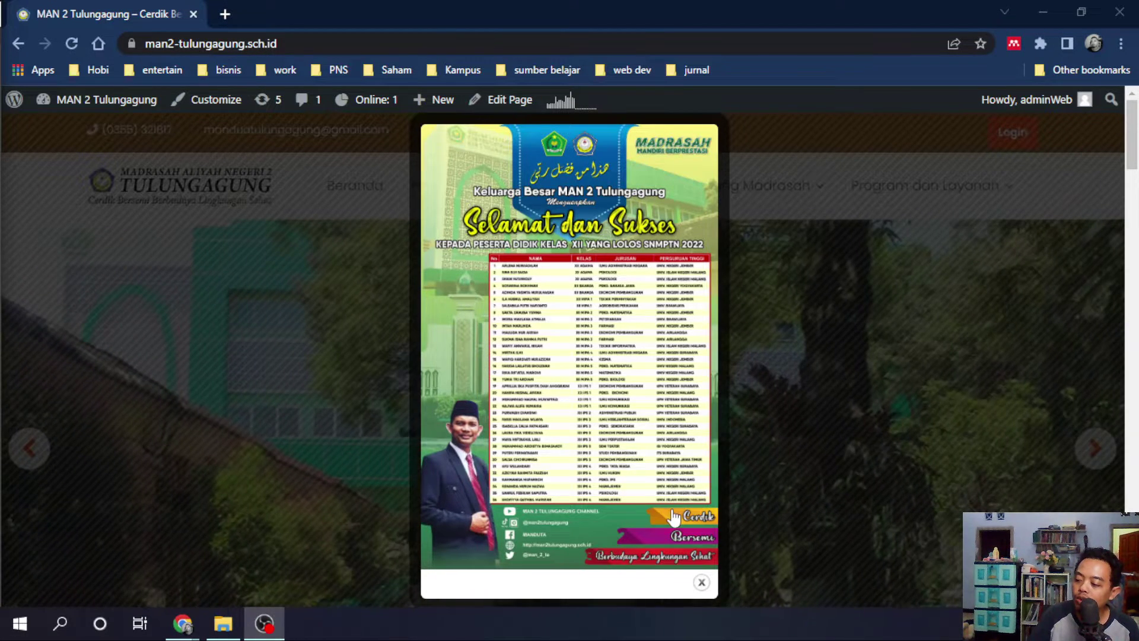
# Dismiss the homepage announcement popup and open the older news listing from the Berita Madrasah section
pyautogui.click(701, 582)
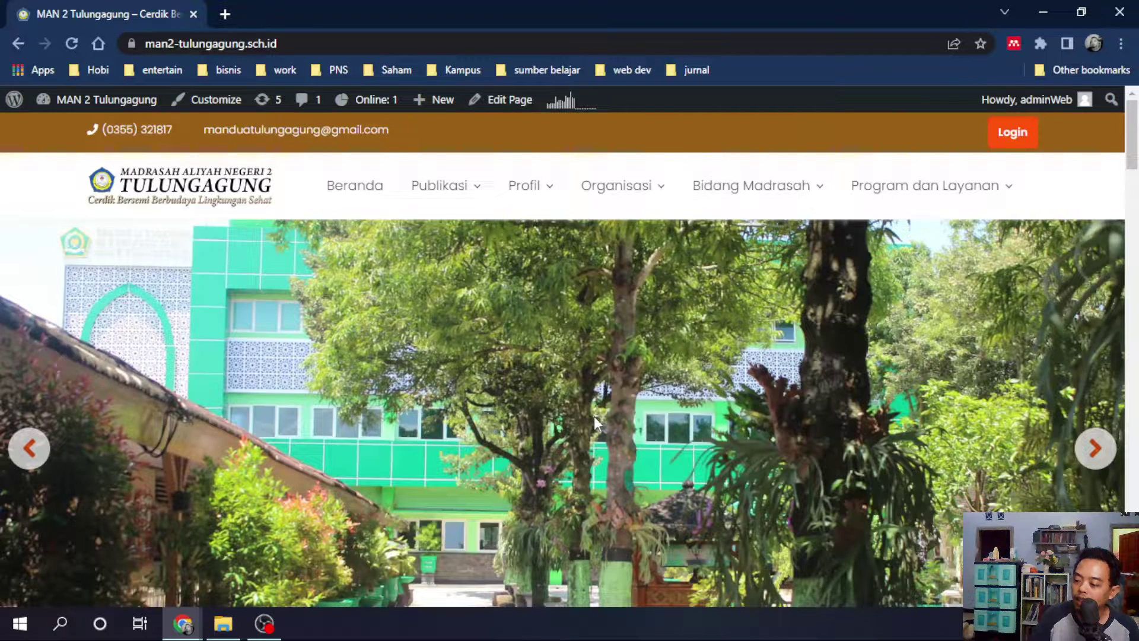
pyautogui.scroll(-10, 561, 390)
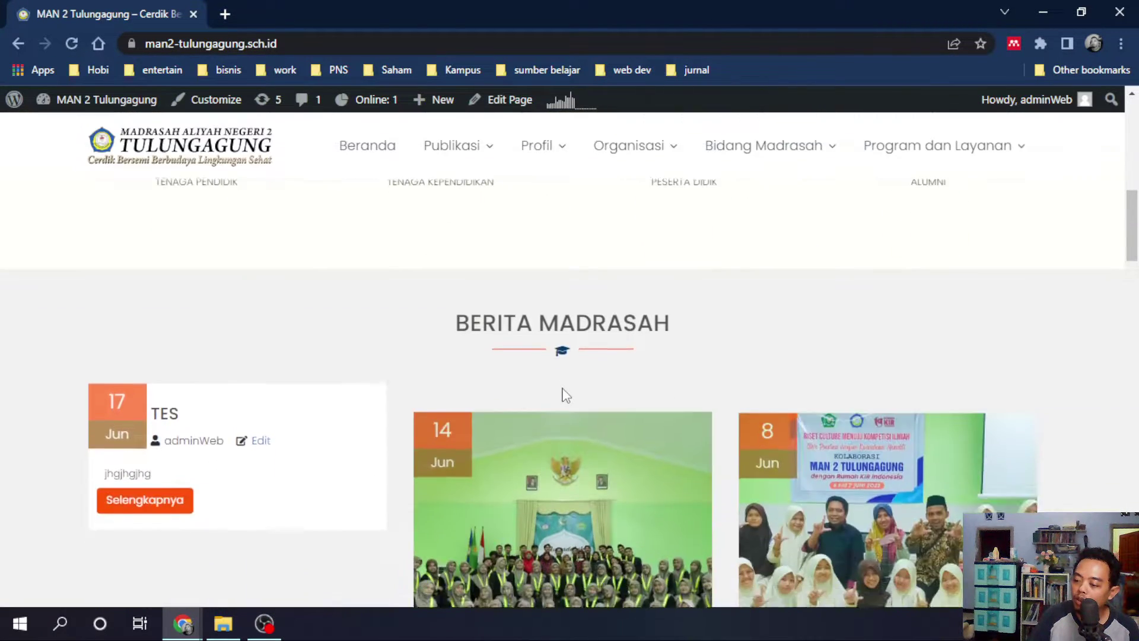
pyautogui.scroll(-2, 319, 315)
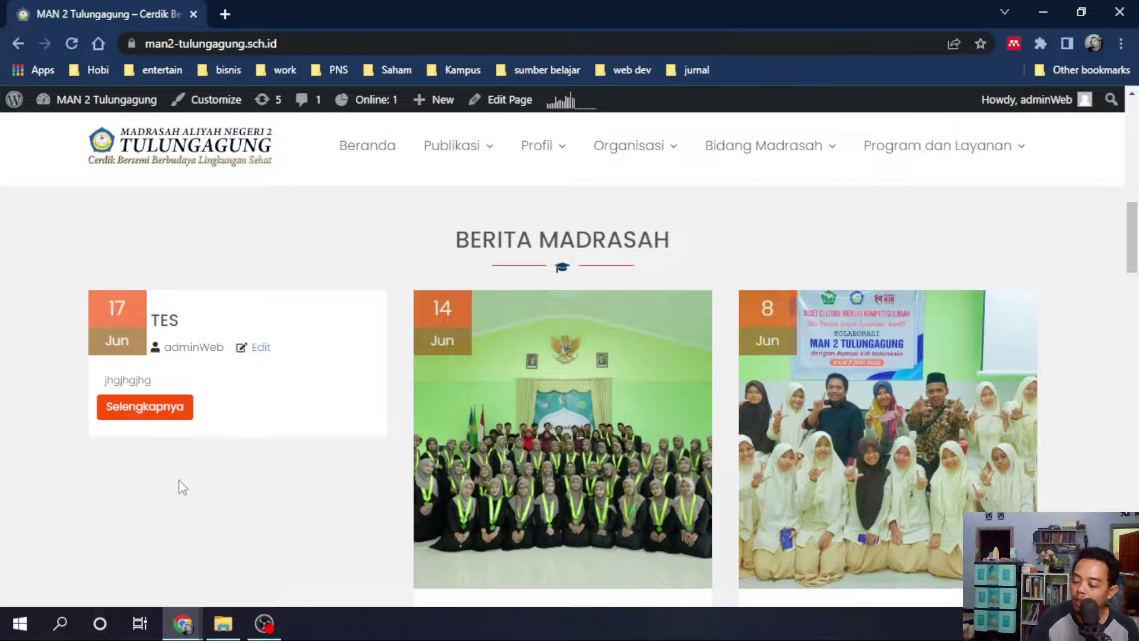
pyautogui.scroll(-3, 261, 472)
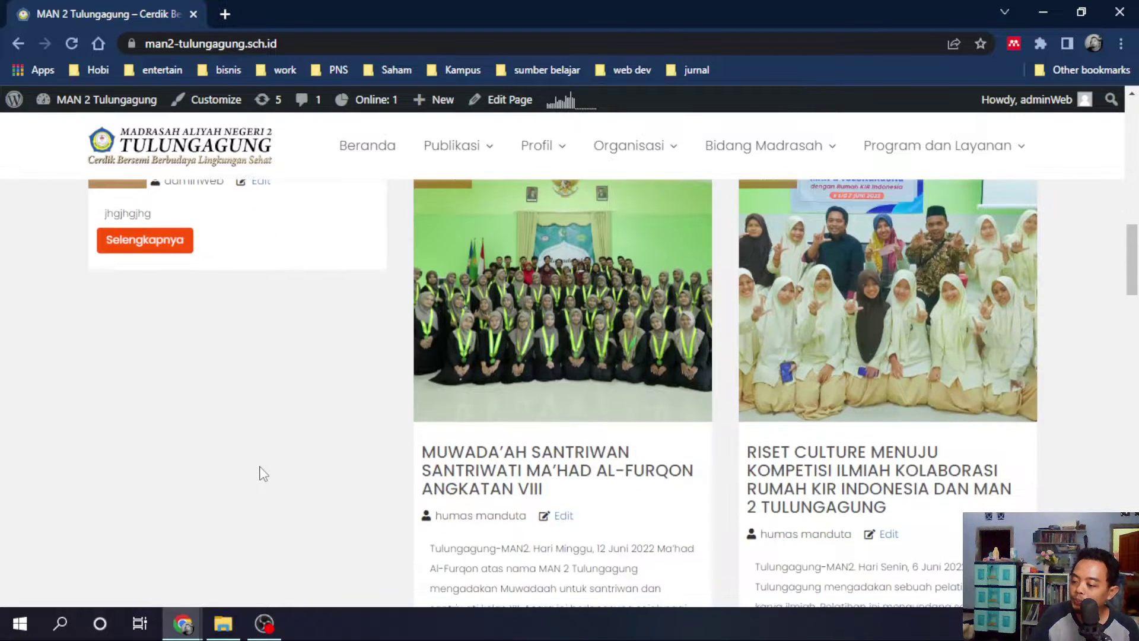
pyautogui.scroll(-3, 350, 450)
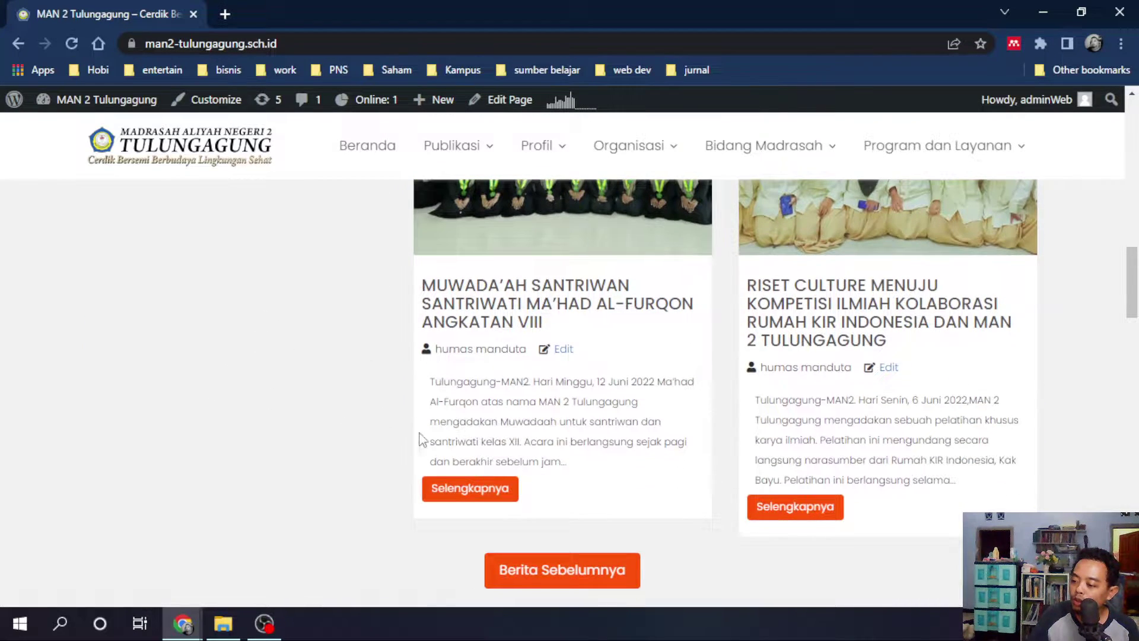
pyautogui.click(602, 578)
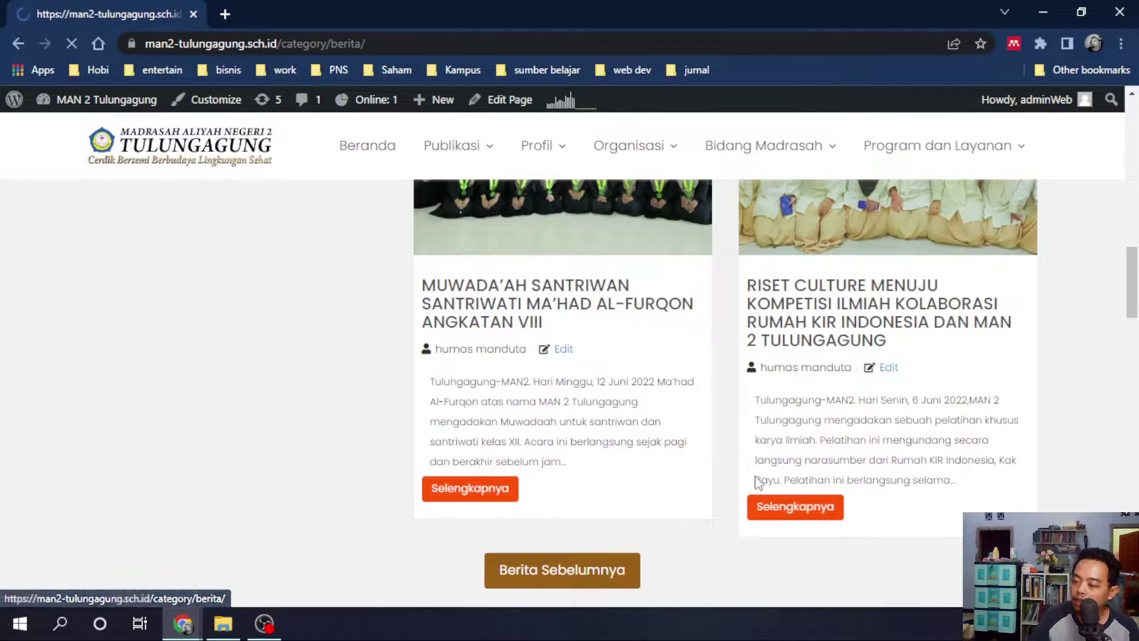
# Open the full Community Development Program article from the Berita category listing
pyautogui.scroll(-4, 587, 498)
pyautogui.scroll(-15, 534, 486)
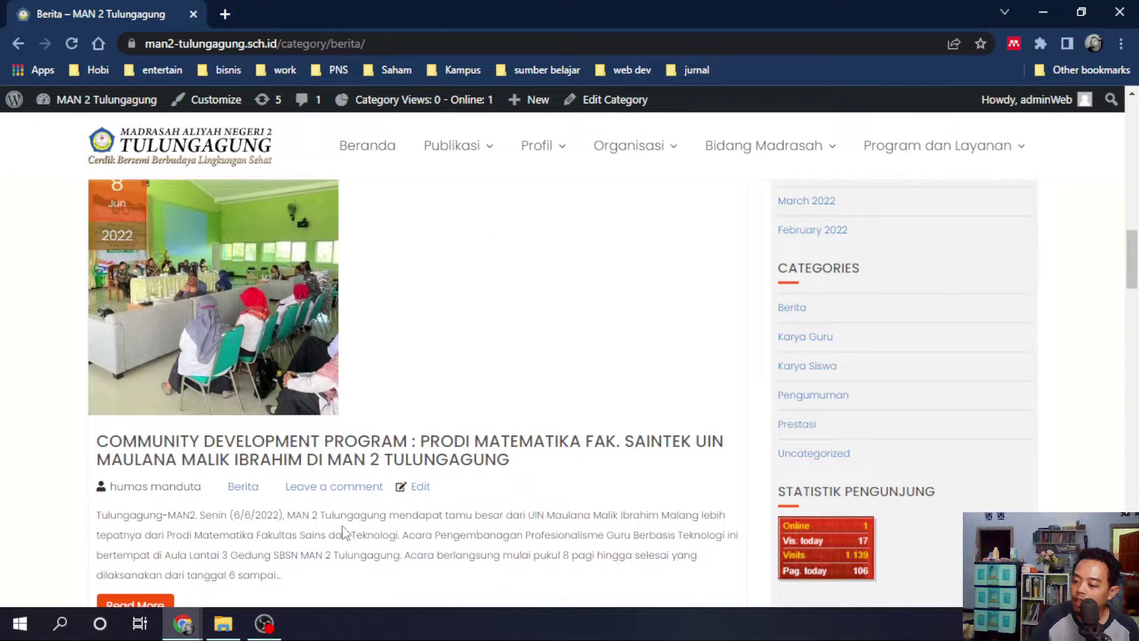
pyautogui.scroll(-3, 264, 428)
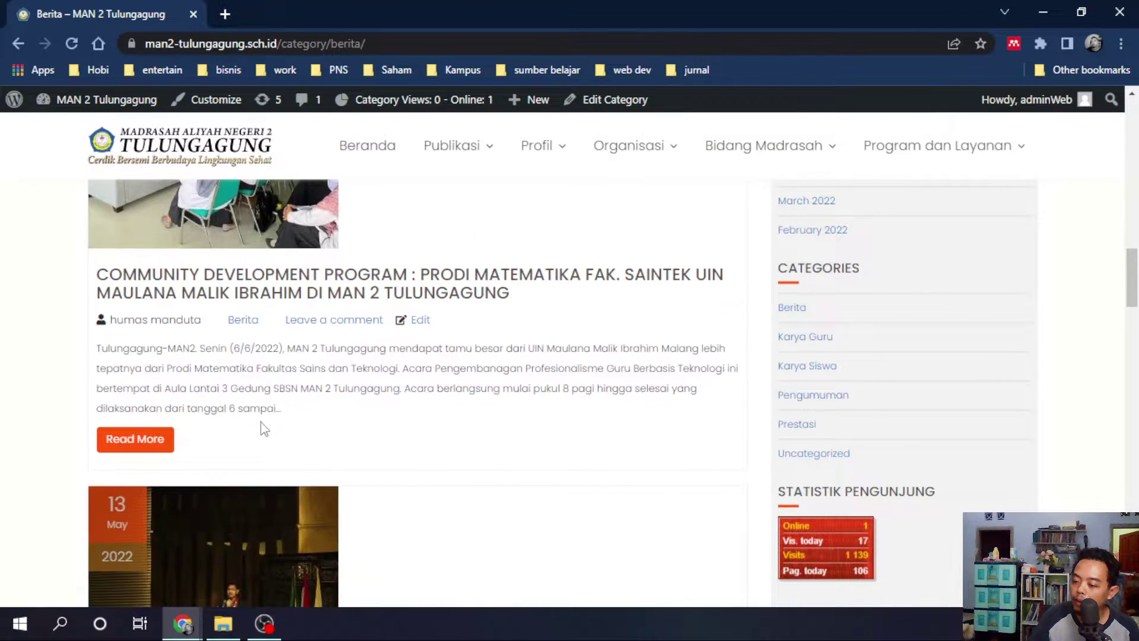
pyautogui.click(148, 442)
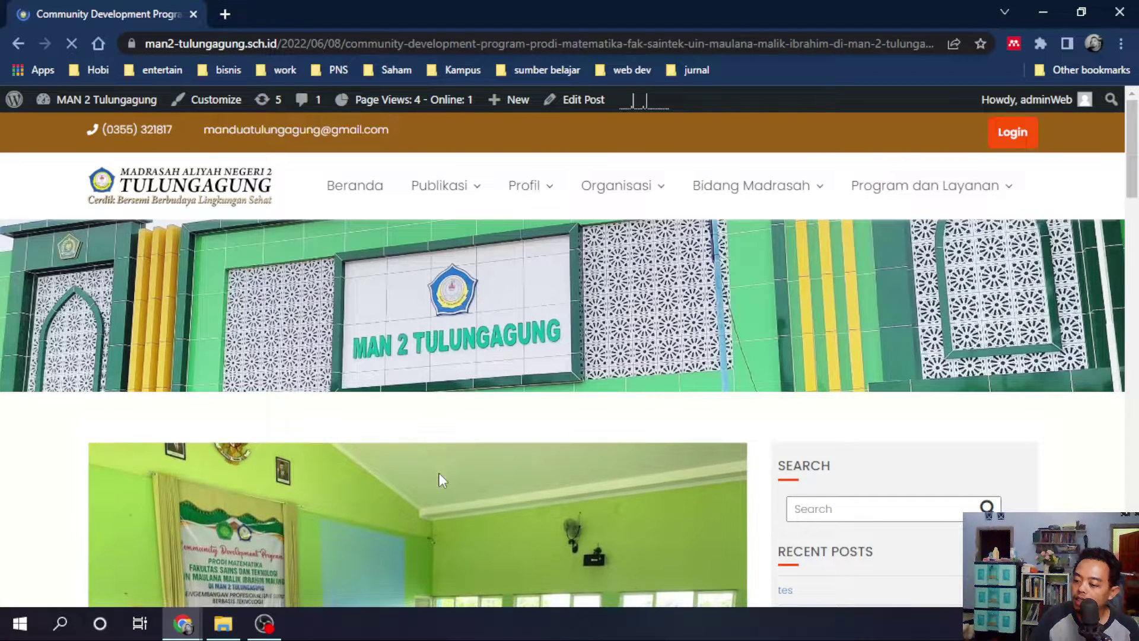
# Look over the published Community Development Program article and open it in the post editor
pyautogui.scroll(-4, 439, 481)
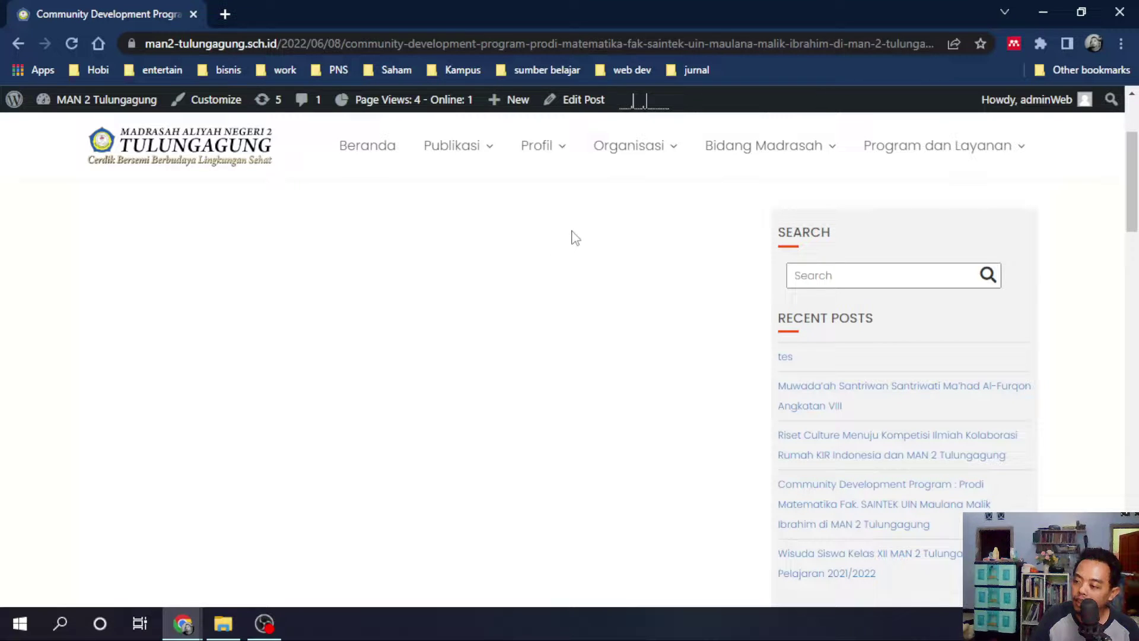
pyautogui.moveTo(584, 299)
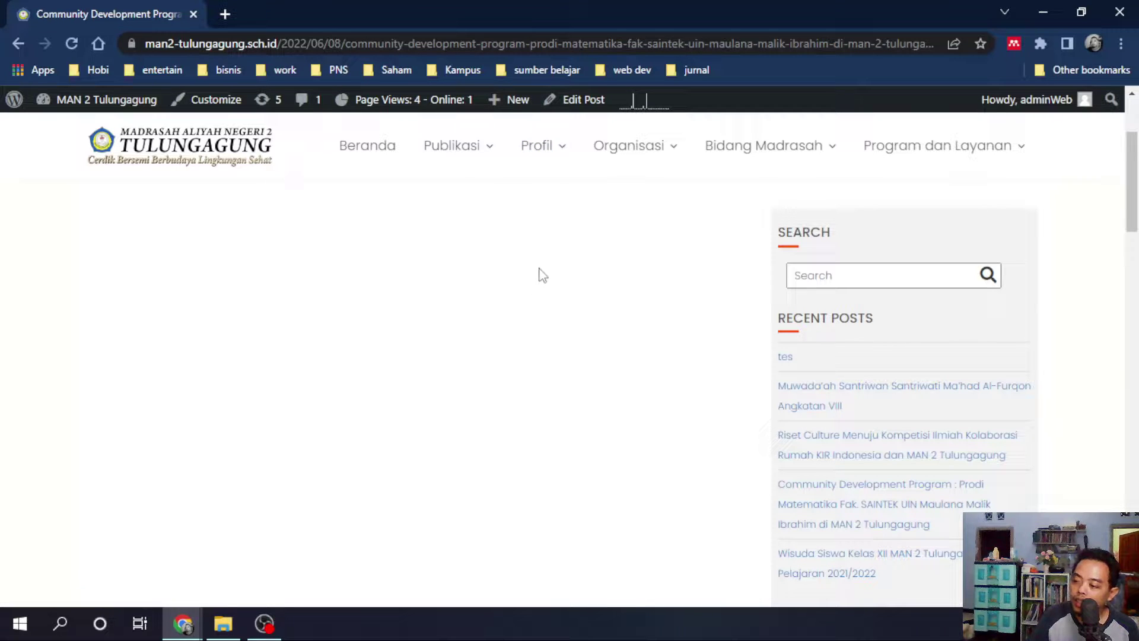
pyautogui.scroll(4, 491, 297)
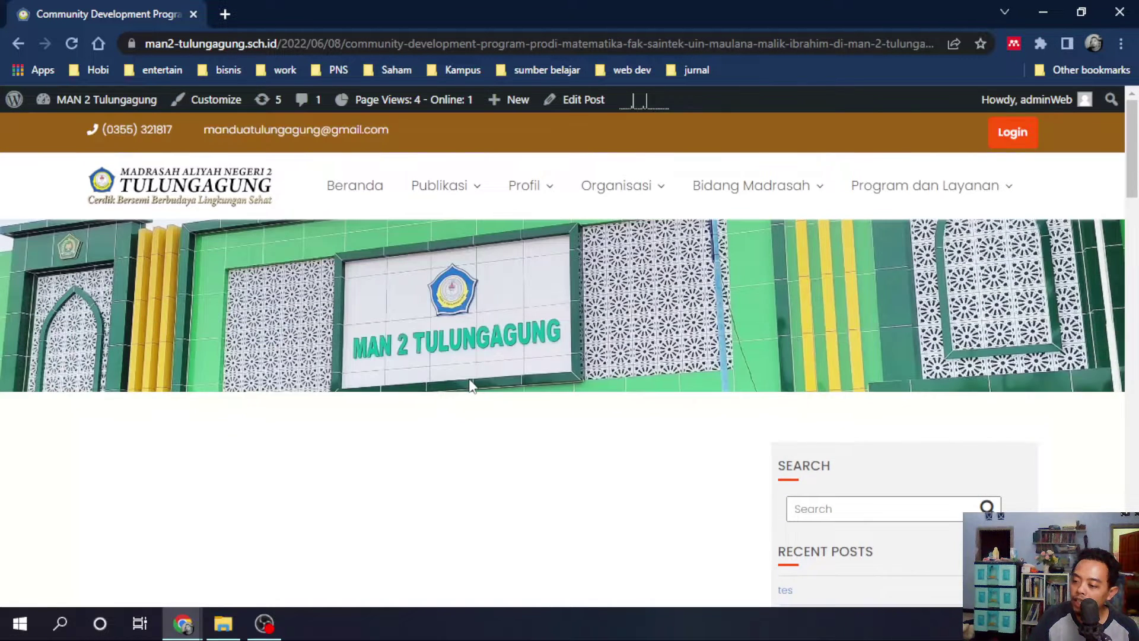
pyautogui.scroll(-5, 471, 385)
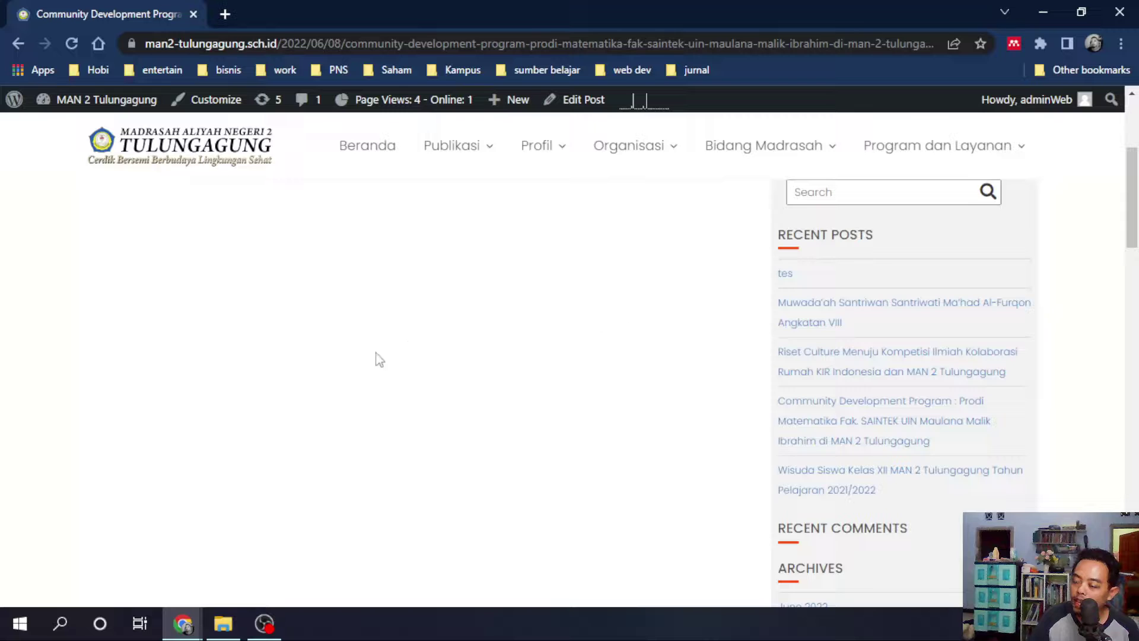
pyautogui.scroll(-2, 424, 325)
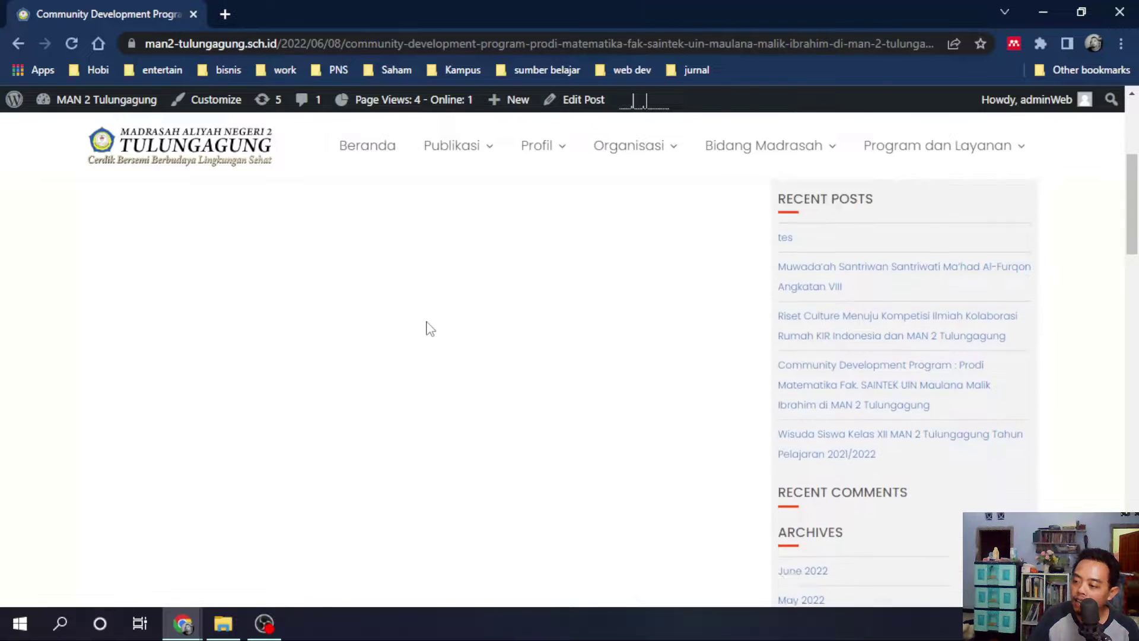
pyautogui.click(584, 107)
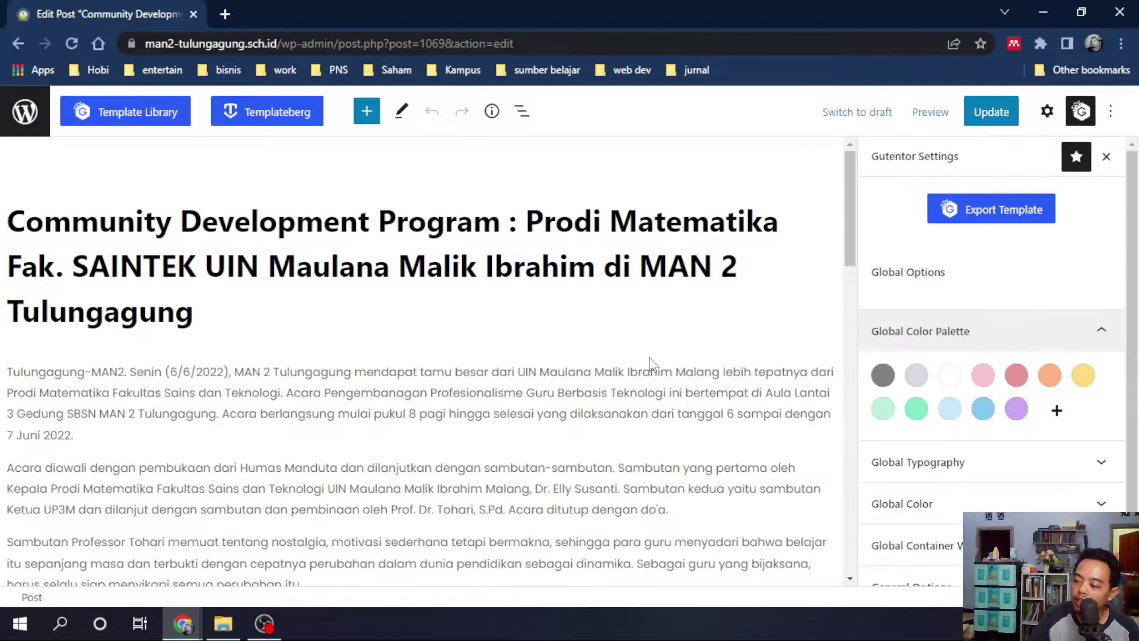
# Select the first body paragraph, close the Gutentor settings and show the paragraph's block settings instead
pyautogui.click(405, 385)
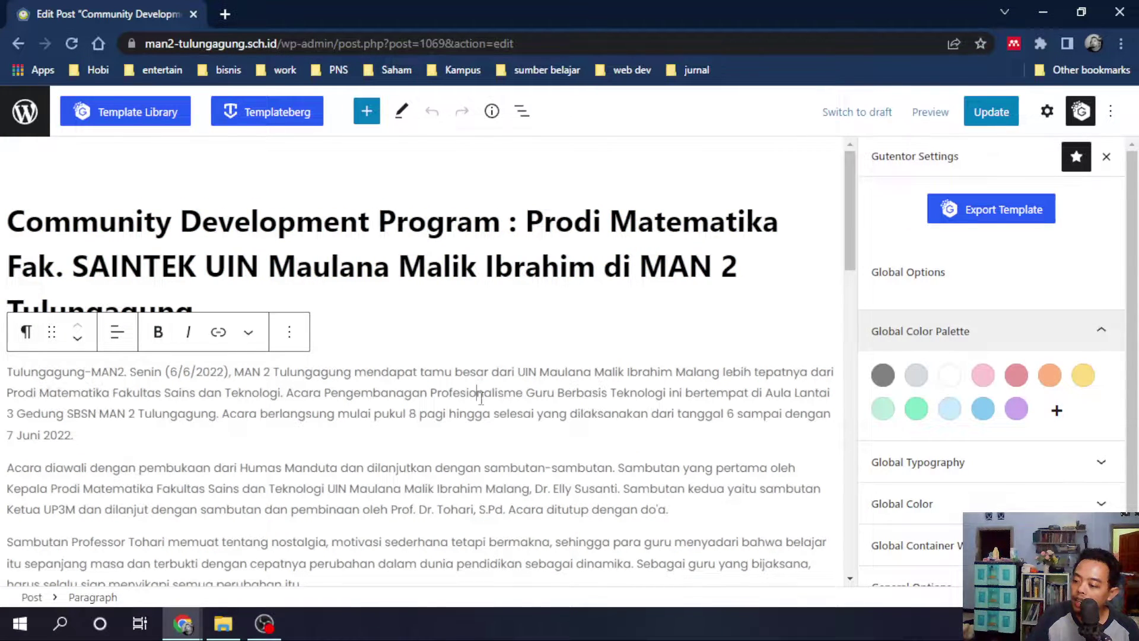
pyautogui.scroll(-3, 484, 403)
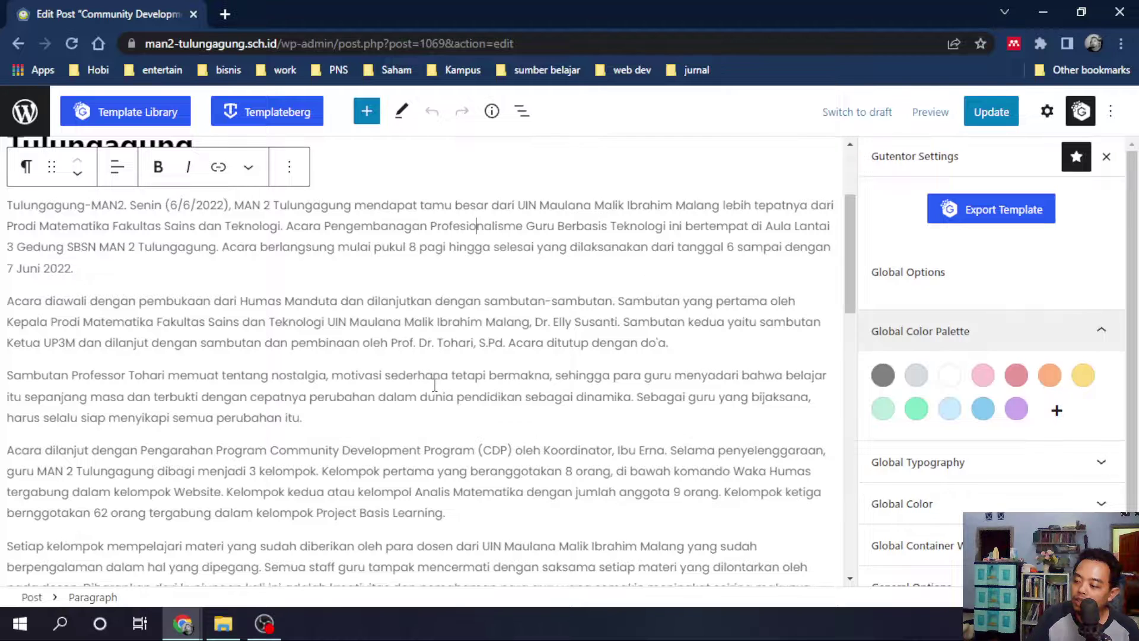
pyautogui.scroll(-7, 435, 385)
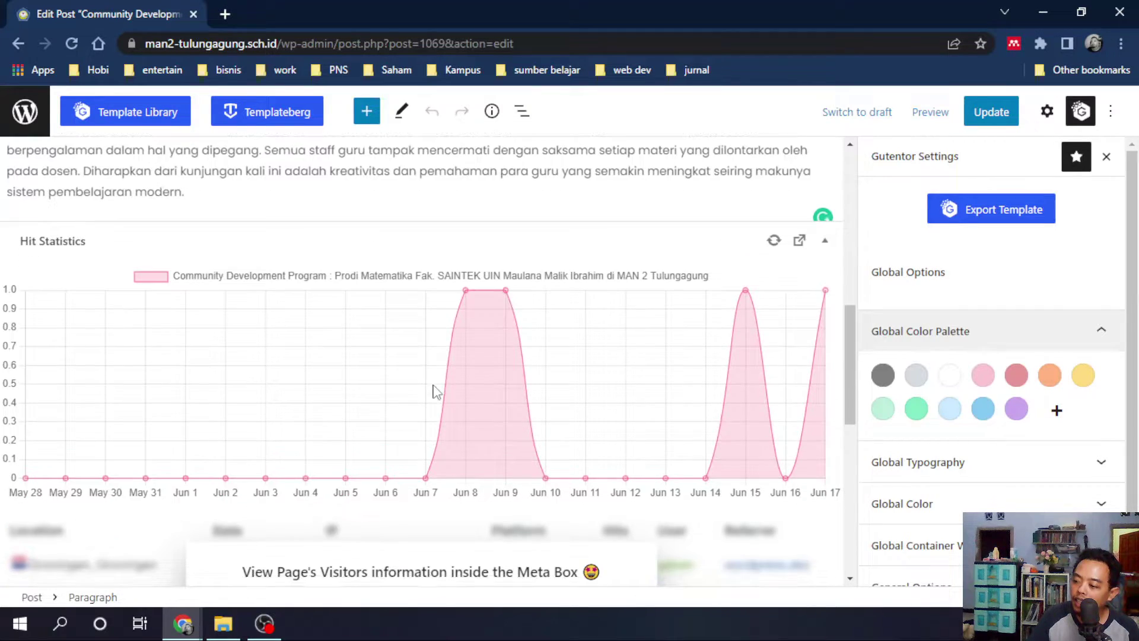
pyautogui.click(1107, 158)
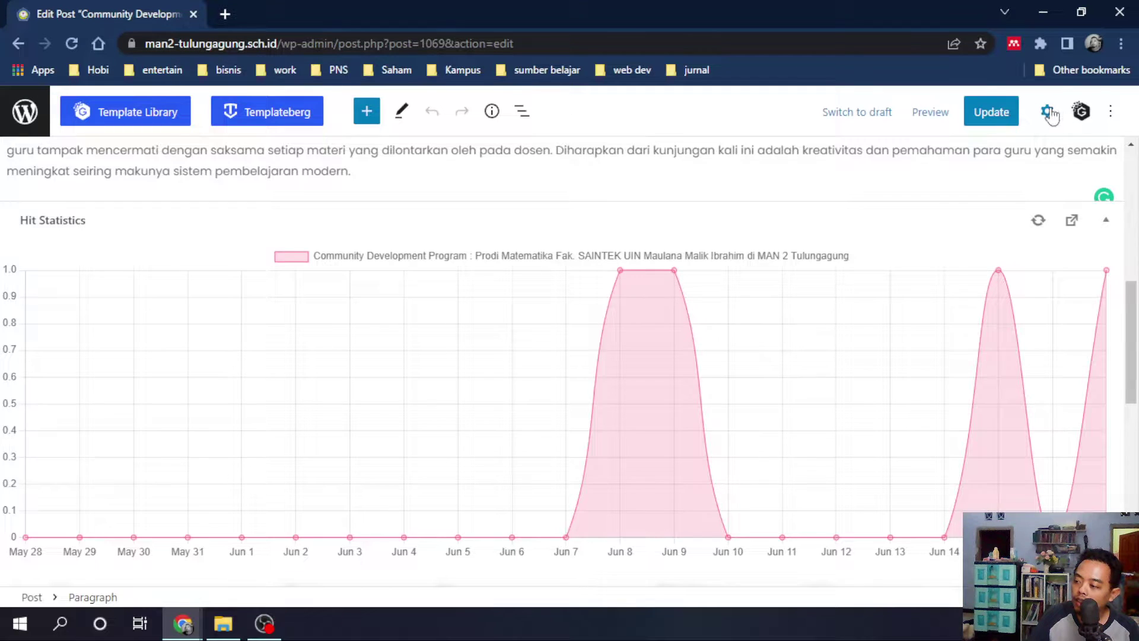
pyautogui.click(1047, 112)
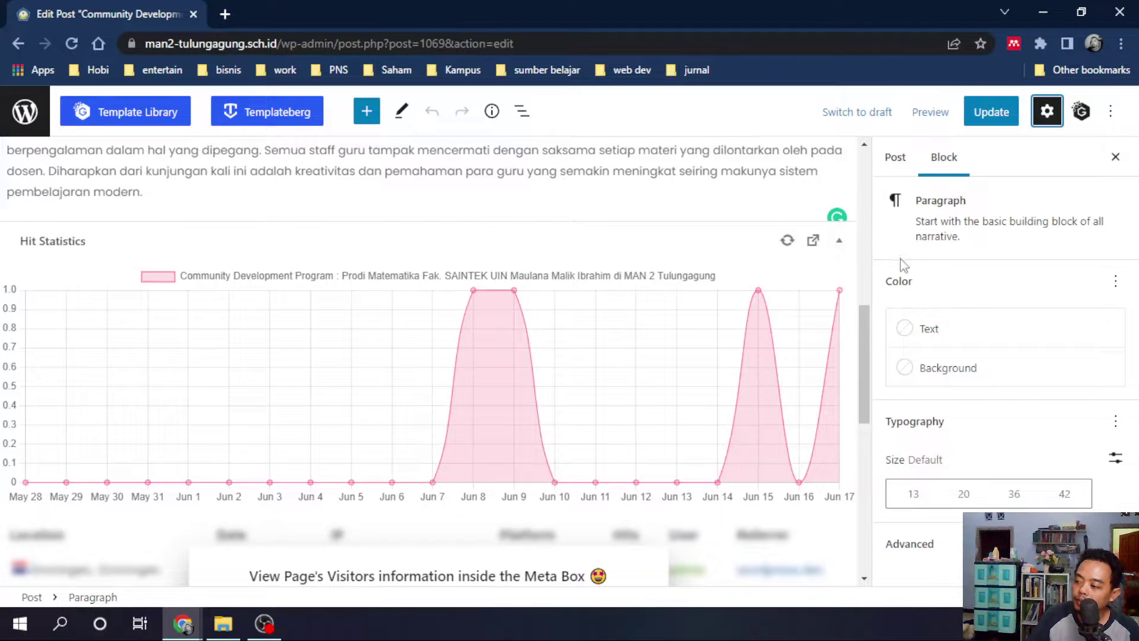
# Add a new block after the article's last paragraph and make it a Template Library block
pyautogui.scroll(4, 481, 239)
pyautogui.scroll(-2, 482, 235)
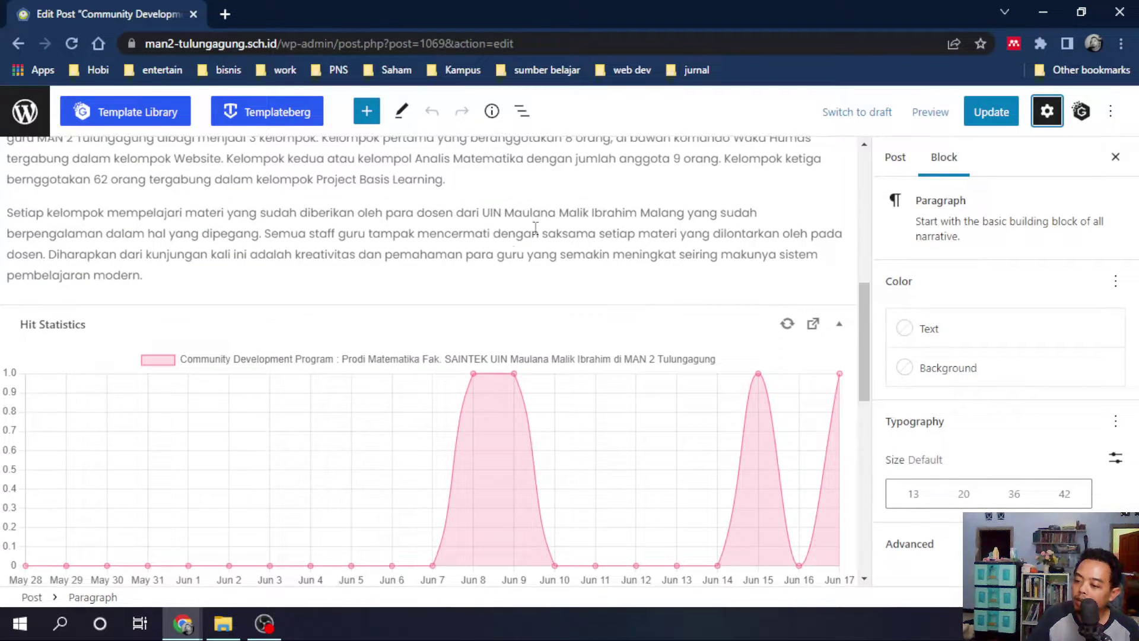
pyautogui.scroll(6, 329, 230)
pyautogui.scroll(-4, 295, 330)
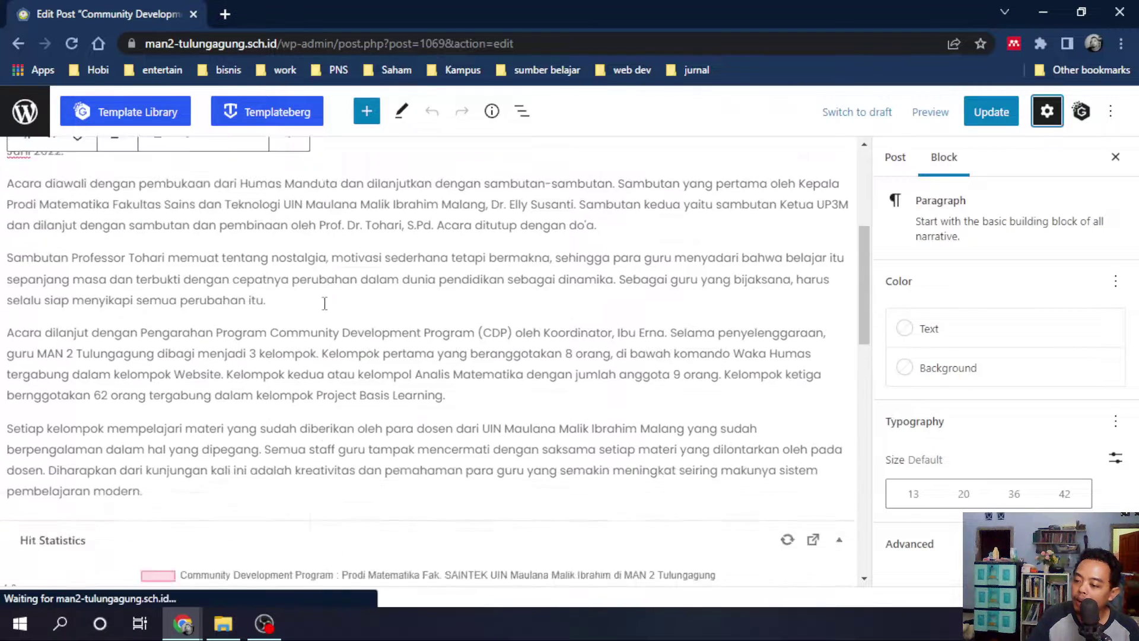
pyautogui.click(181, 365)
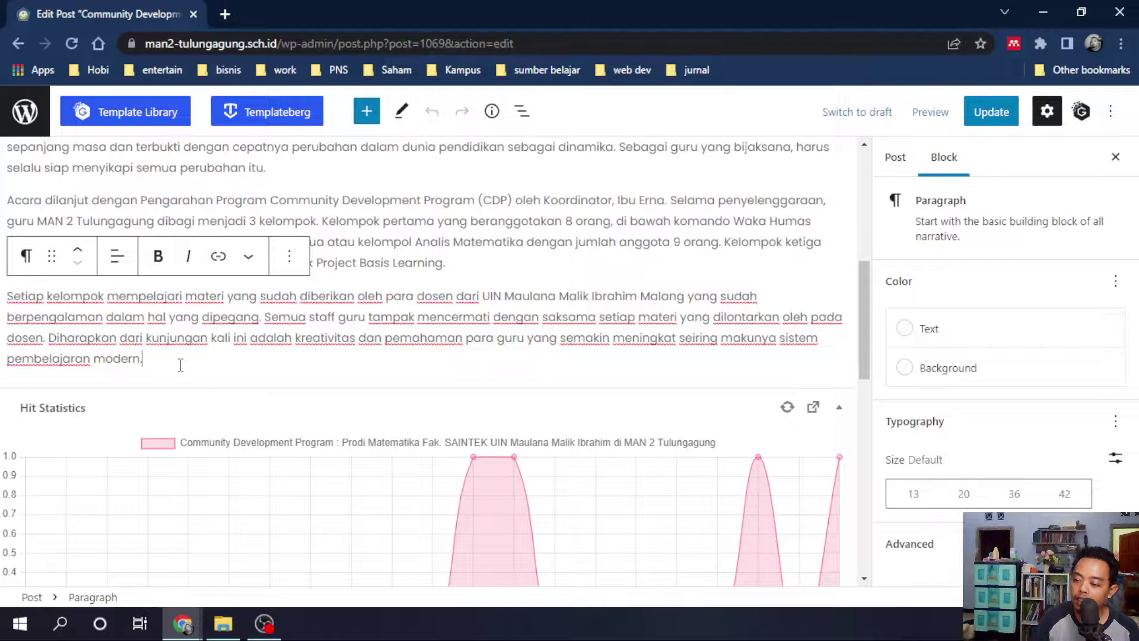
pyautogui.press('Return')
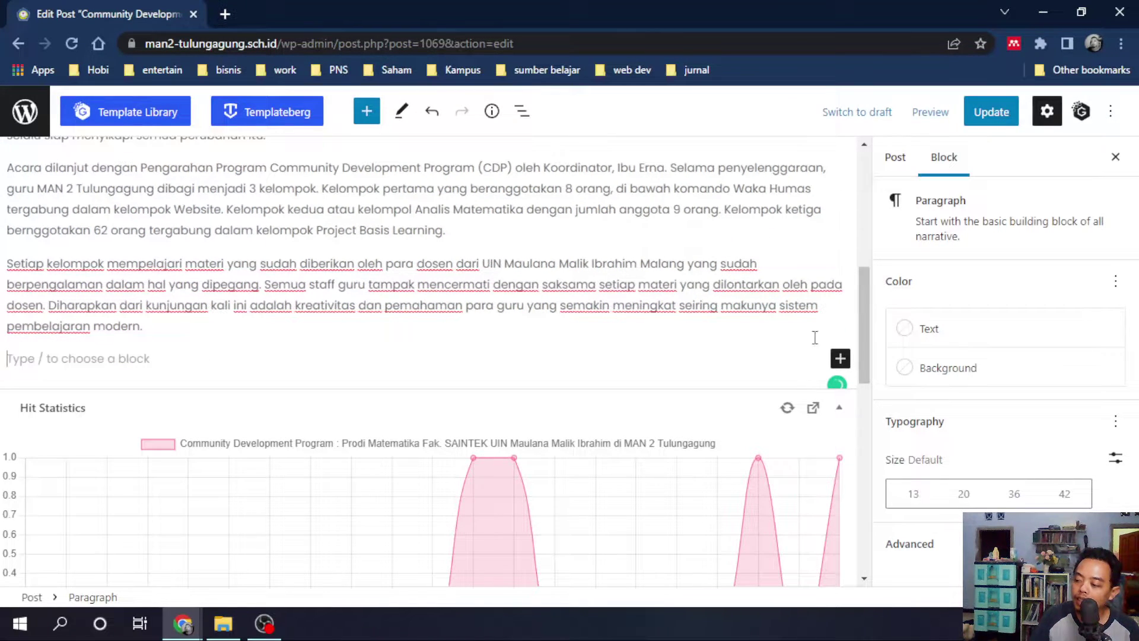
pyautogui.click(840, 359)
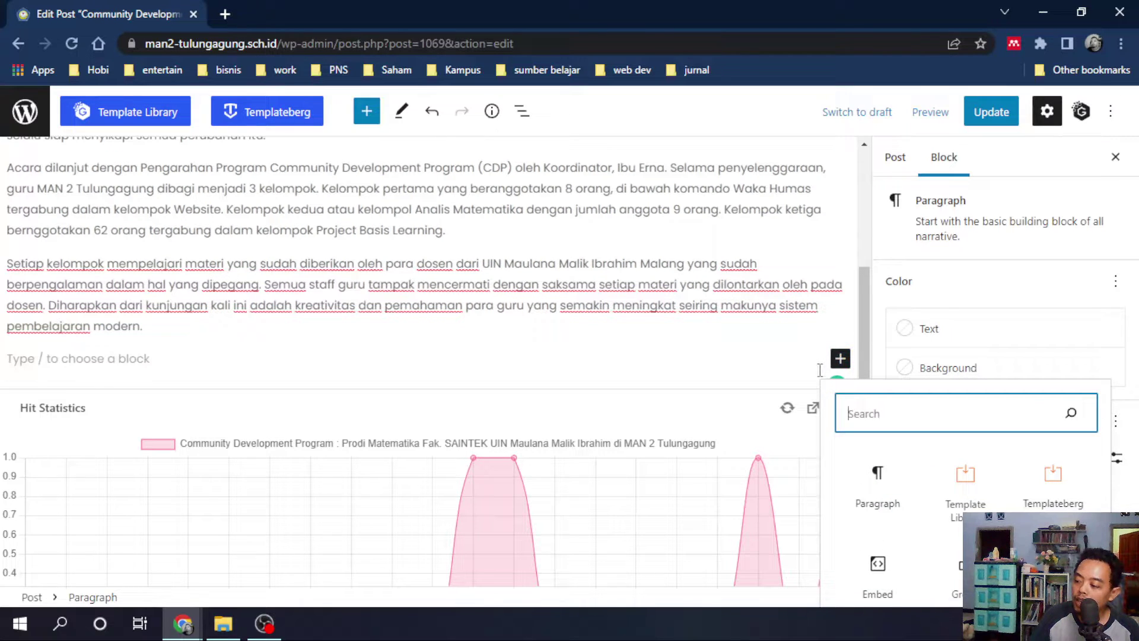
pyautogui.click(970, 504)
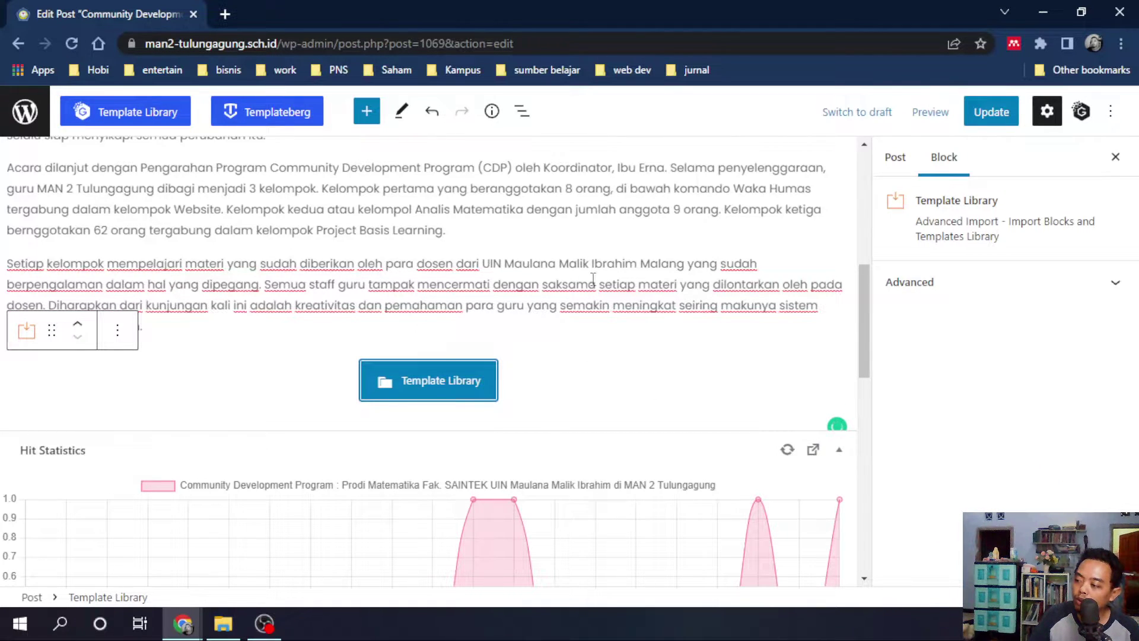
# Update the post and preview it in a new browser tab
pyautogui.click(990, 116)
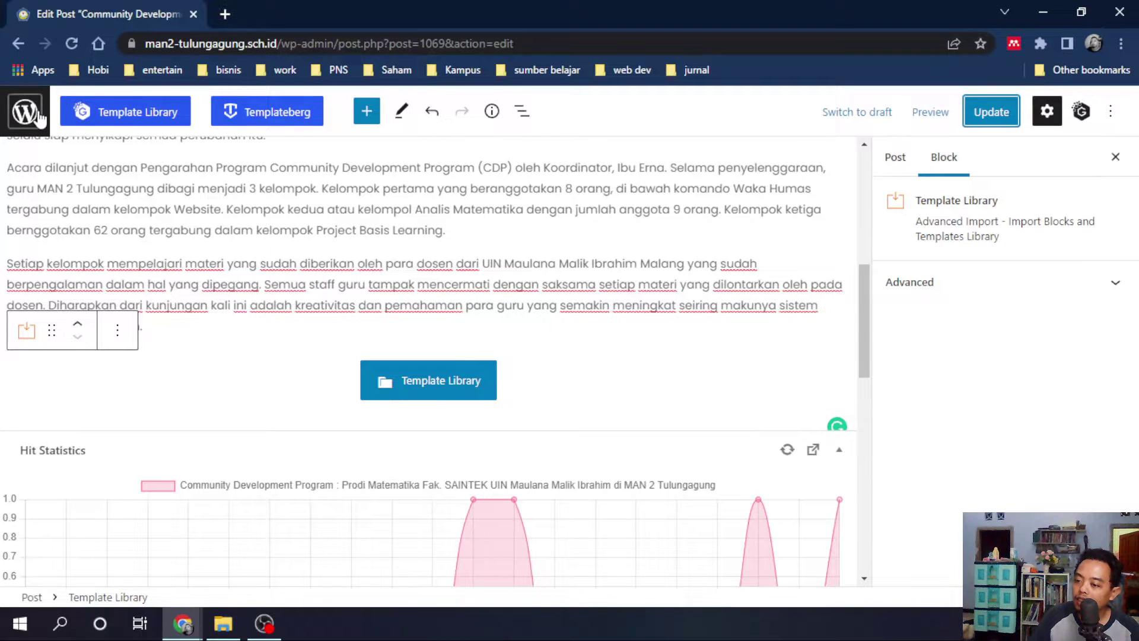
pyautogui.click(931, 119)
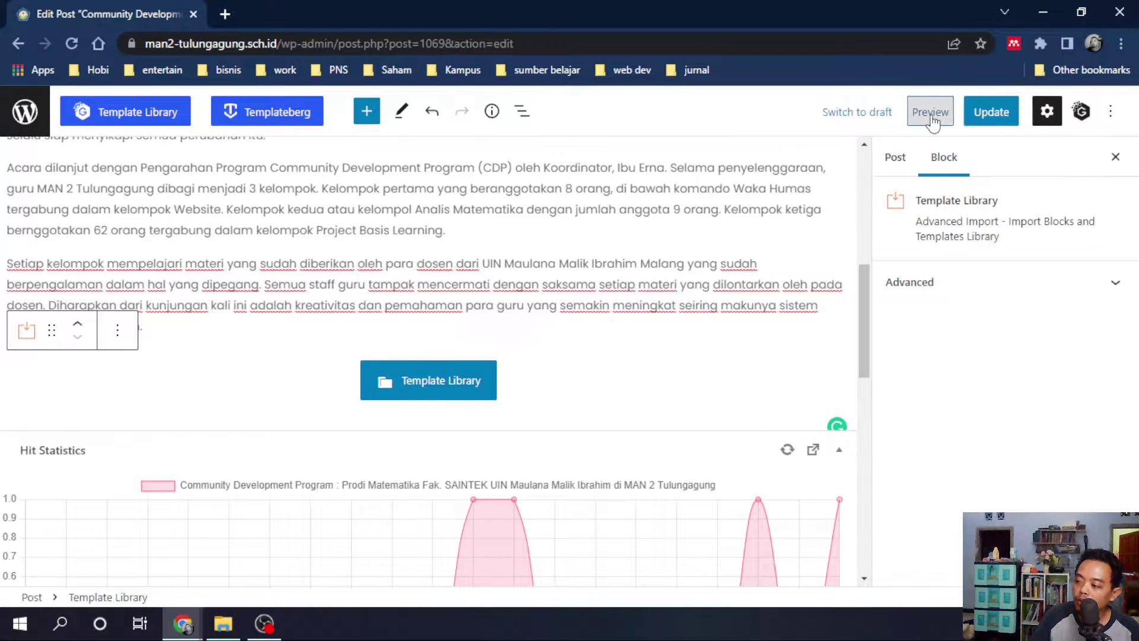
pyautogui.click(932, 118)
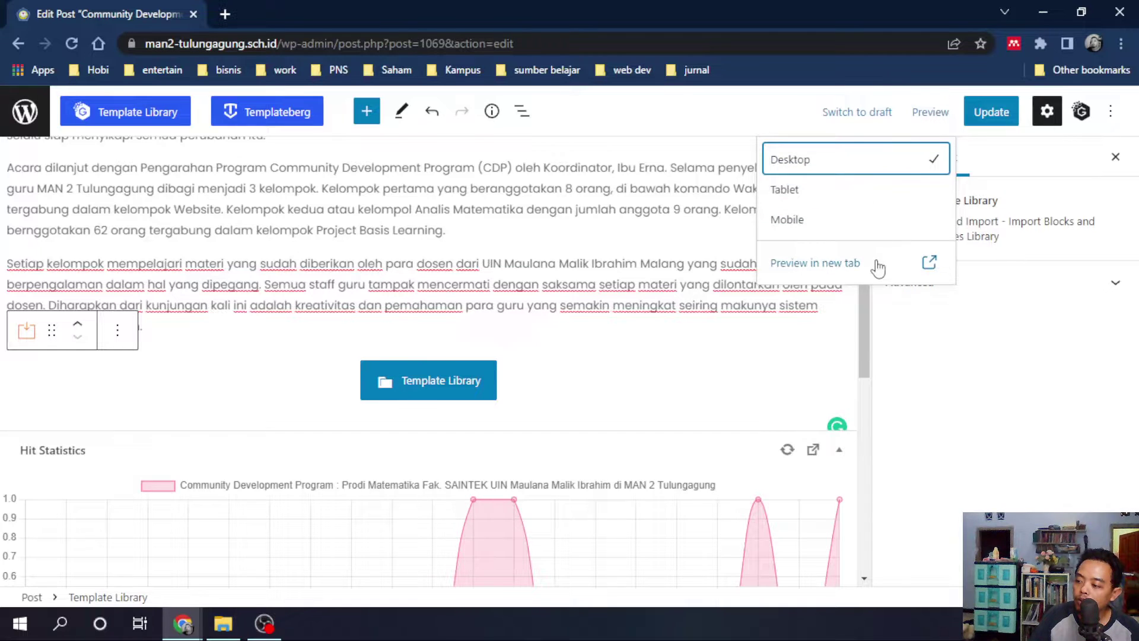
pyautogui.click(821, 263)
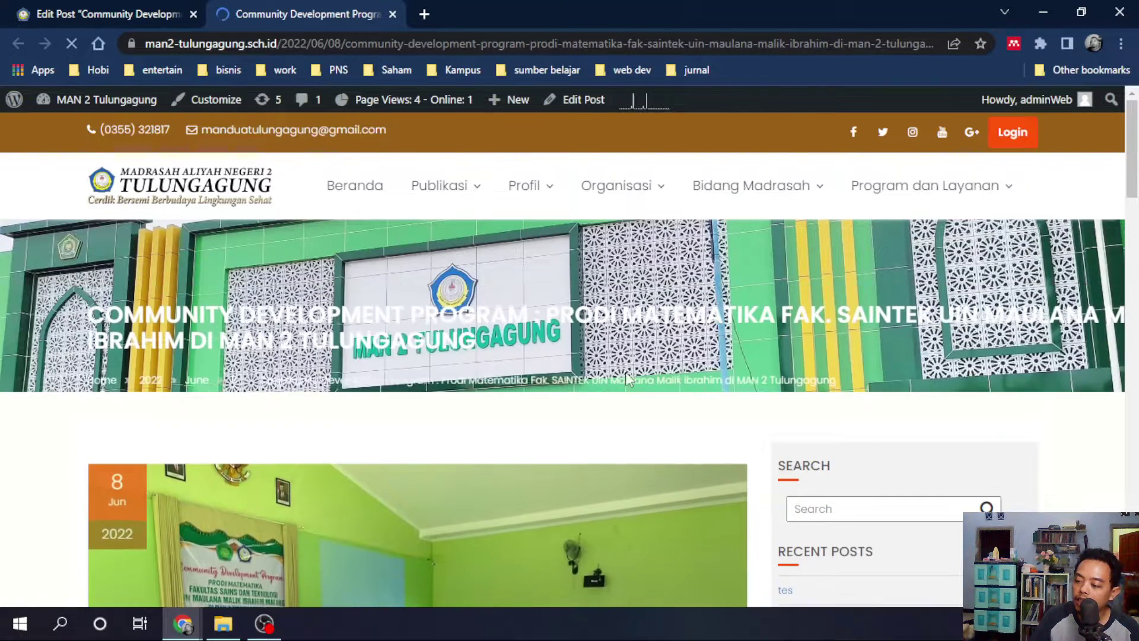
# Examine the featured image and body text in the article preview, then reload the page
pyautogui.scroll(-1, 645, 438)
pyautogui.scroll(-7, 645, 436)
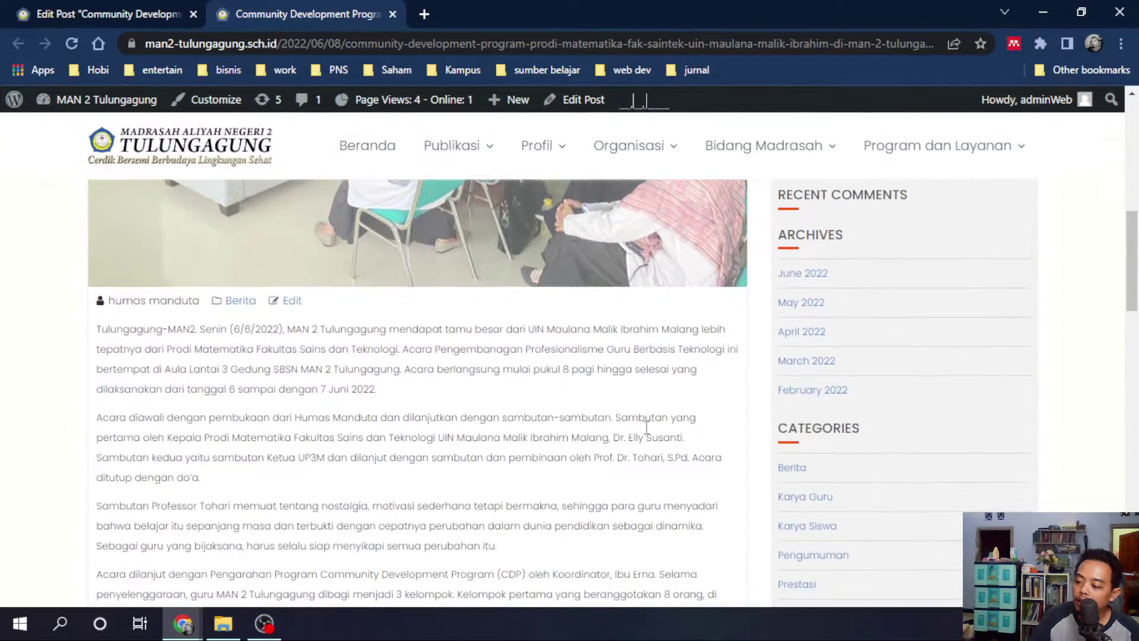
pyautogui.scroll(4, 645, 436)
pyautogui.scroll(-4, 567, 459)
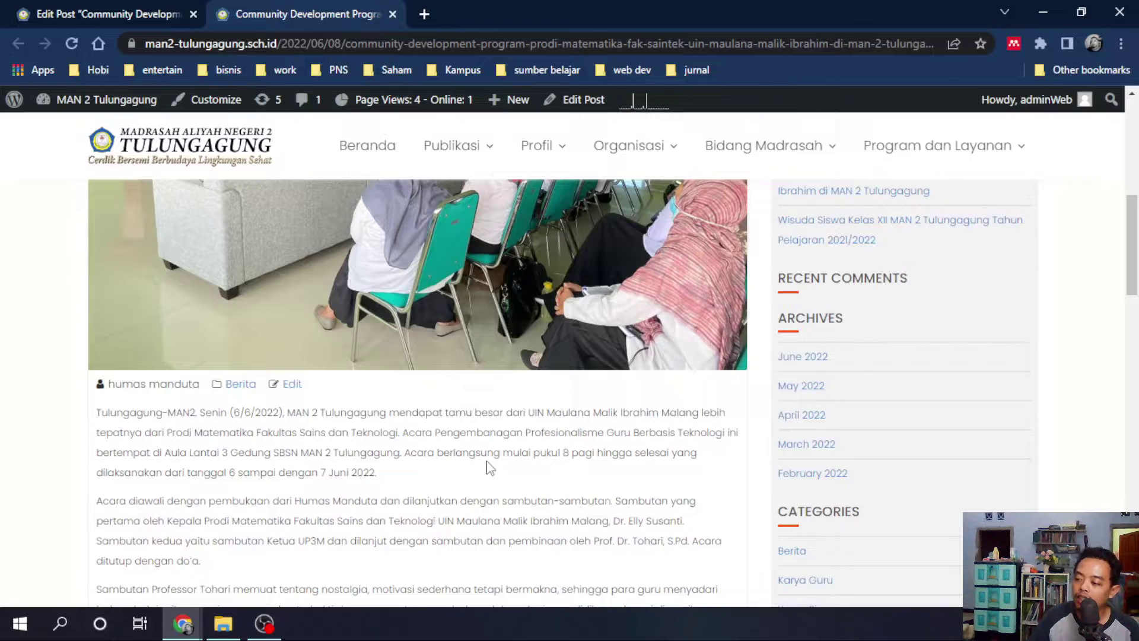
pyautogui.press('F5')
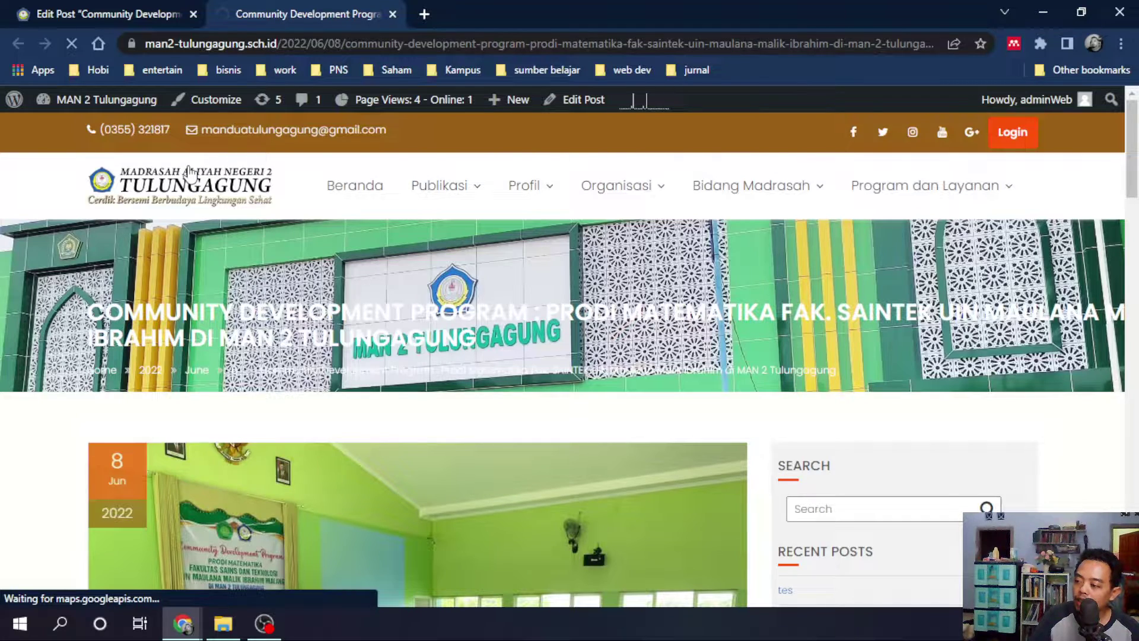
# Return to the site's homepage and dismiss its announcement popup
pyautogui.click(188, 172)
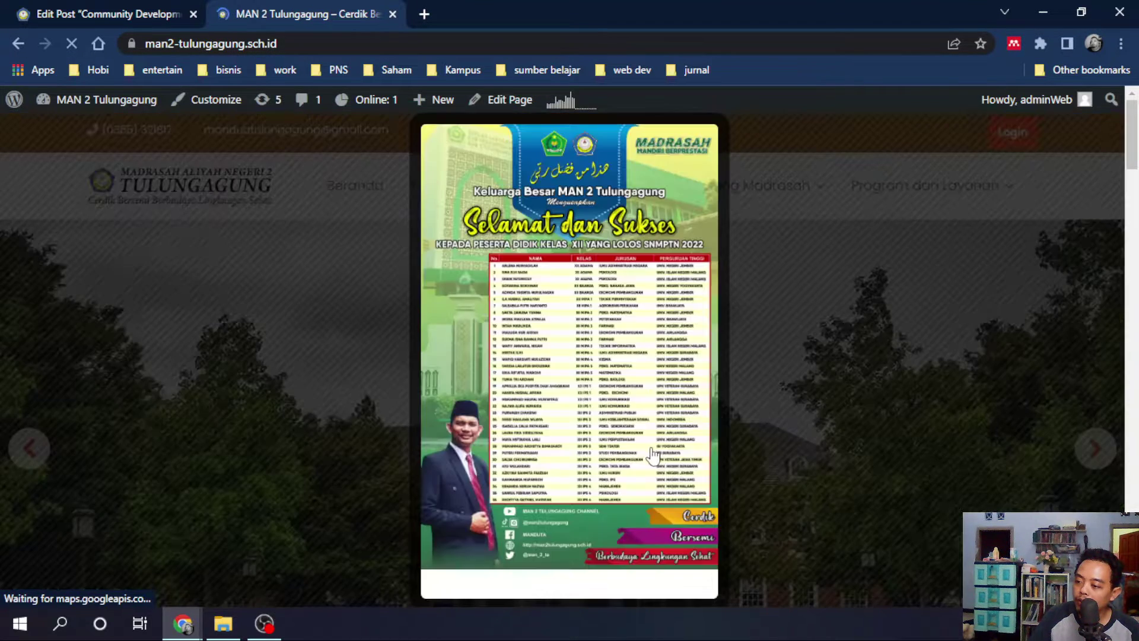
pyautogui.scroll(-5, 652, 456)
pyautogui.click(704, 582)
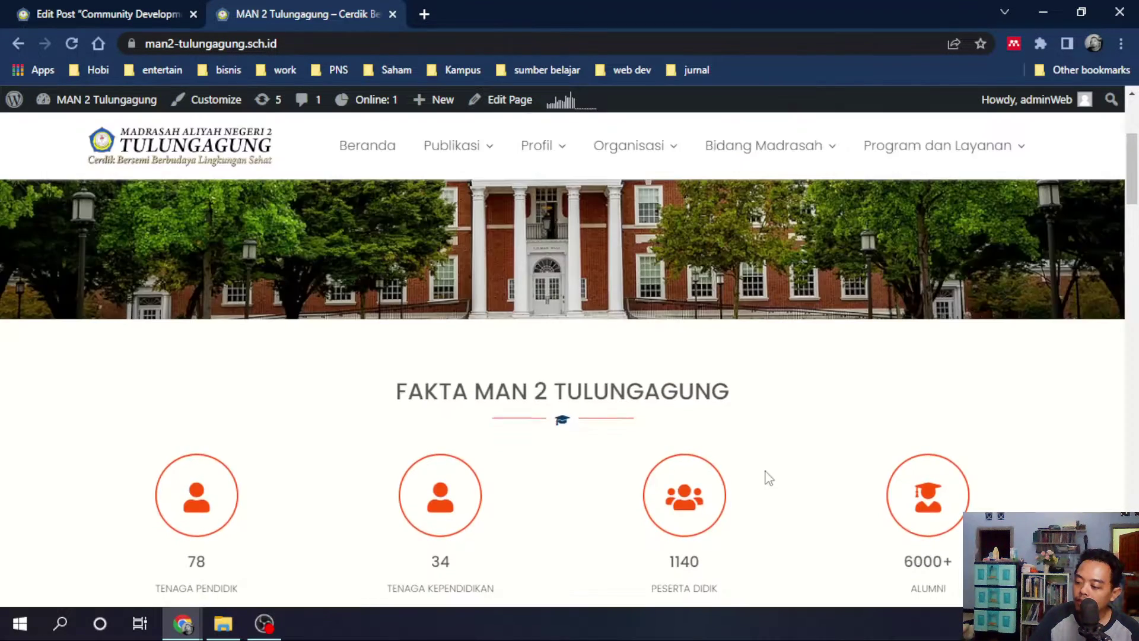
# Open the full "Riset Culture Menuju Kompetisi Ilmiah" article from the homepage news section and view its featured image
pyautogui.scroll(-15, 768, 478)
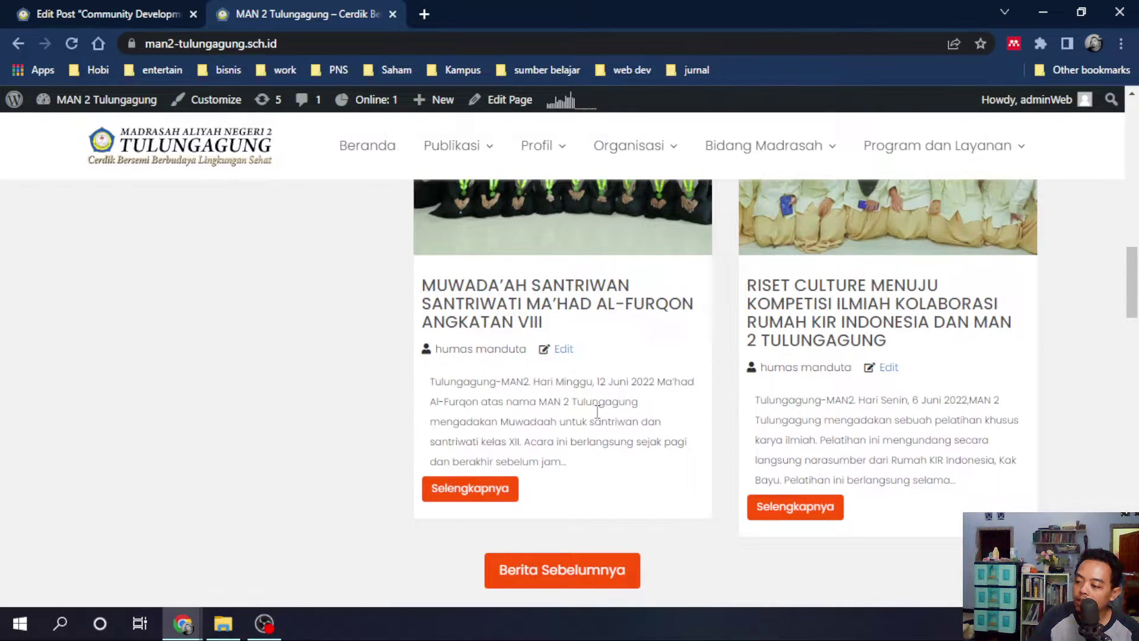
pyautogui.click(798, 515)
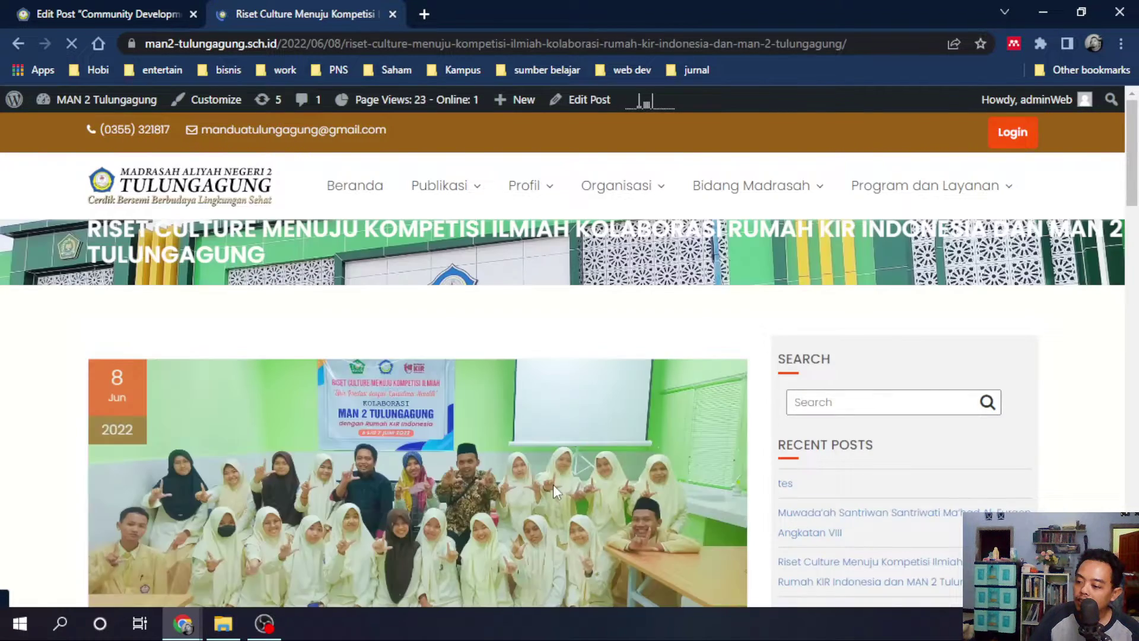
pyautogui.scroll(-5, 557, 492)
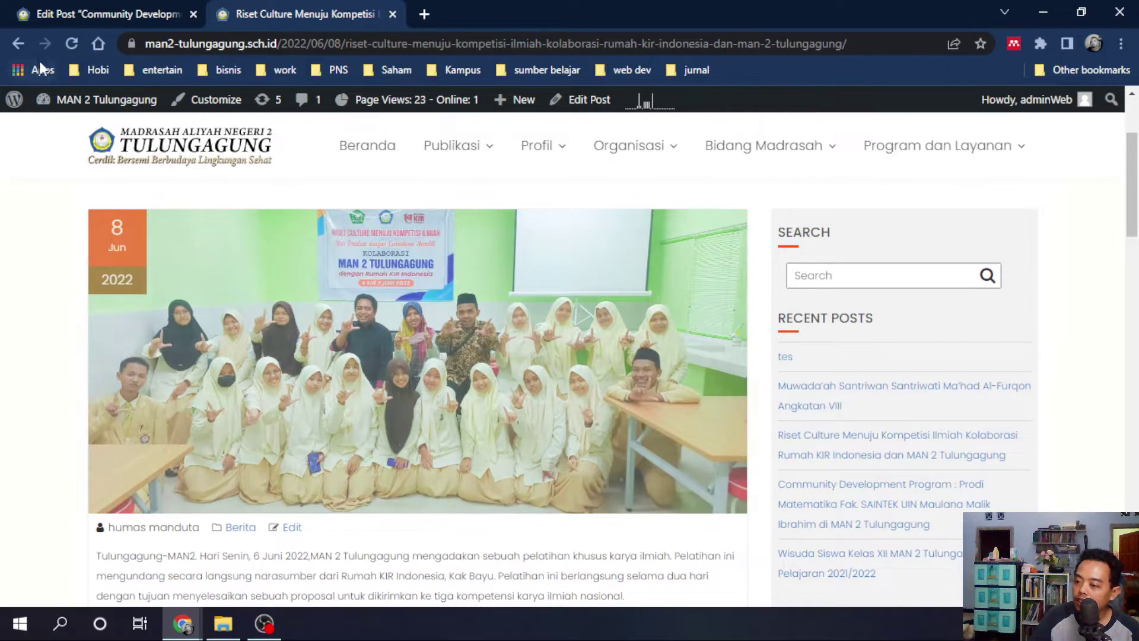
# Go back to the homepage, dismiss the announcement popup and view the latest news cards
pyautogui.click(18, 44)
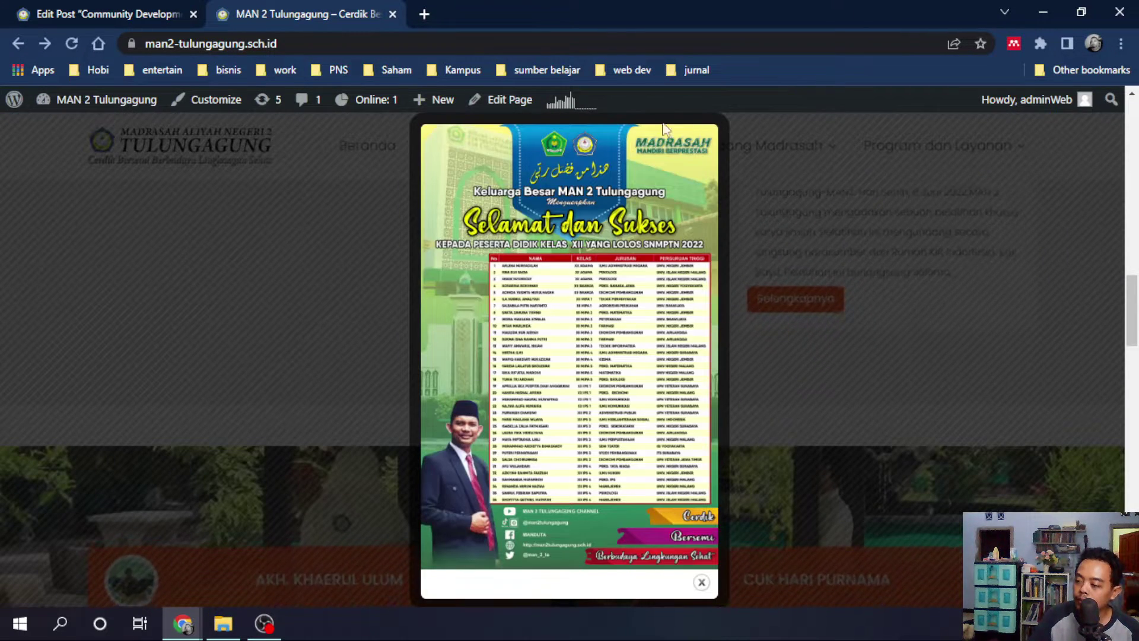
pyautogui.click(702, 582)
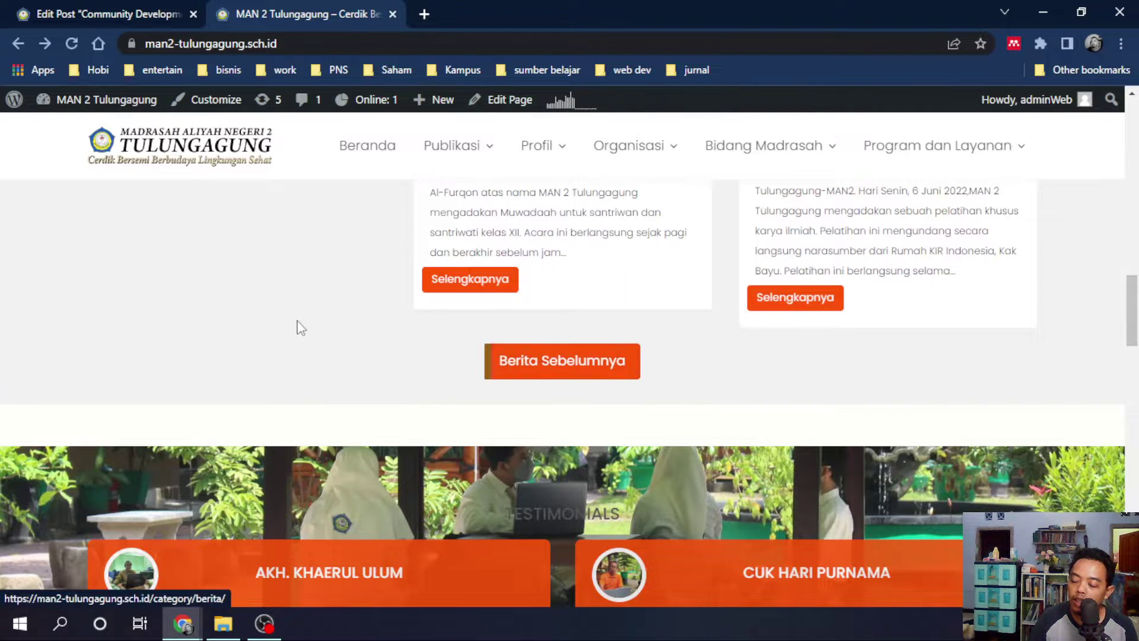
pyautogui.scroll(3, 302, 338)
pyautogui.scroll(5, 301, 337)
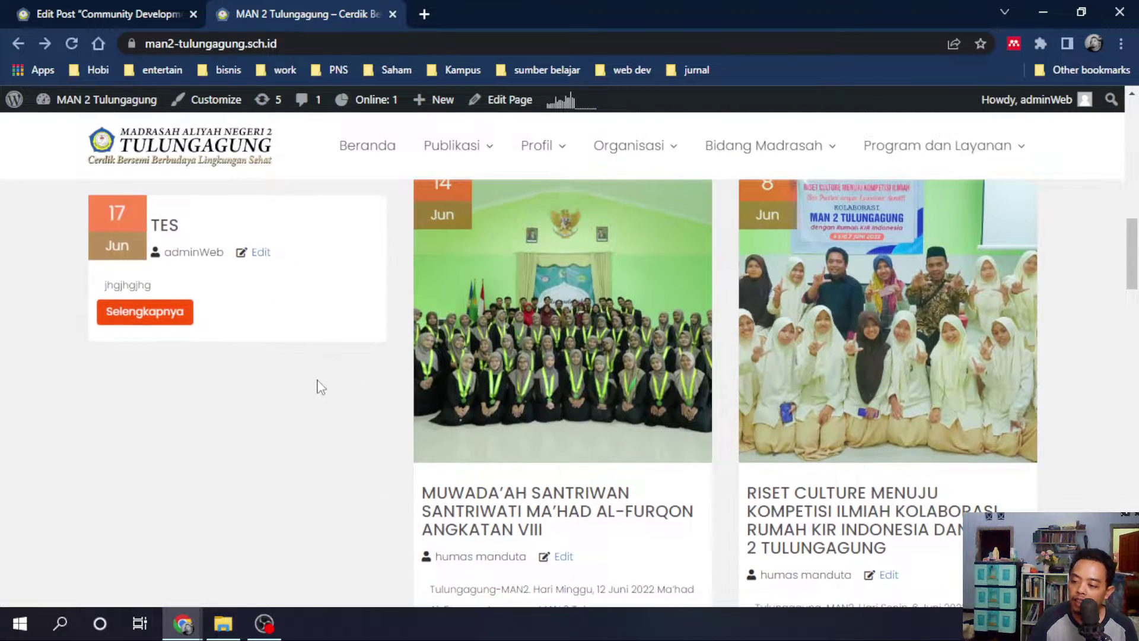
# Create a new post and title it "Judul Artikel"
pyautogui.moveTo(439, 112)
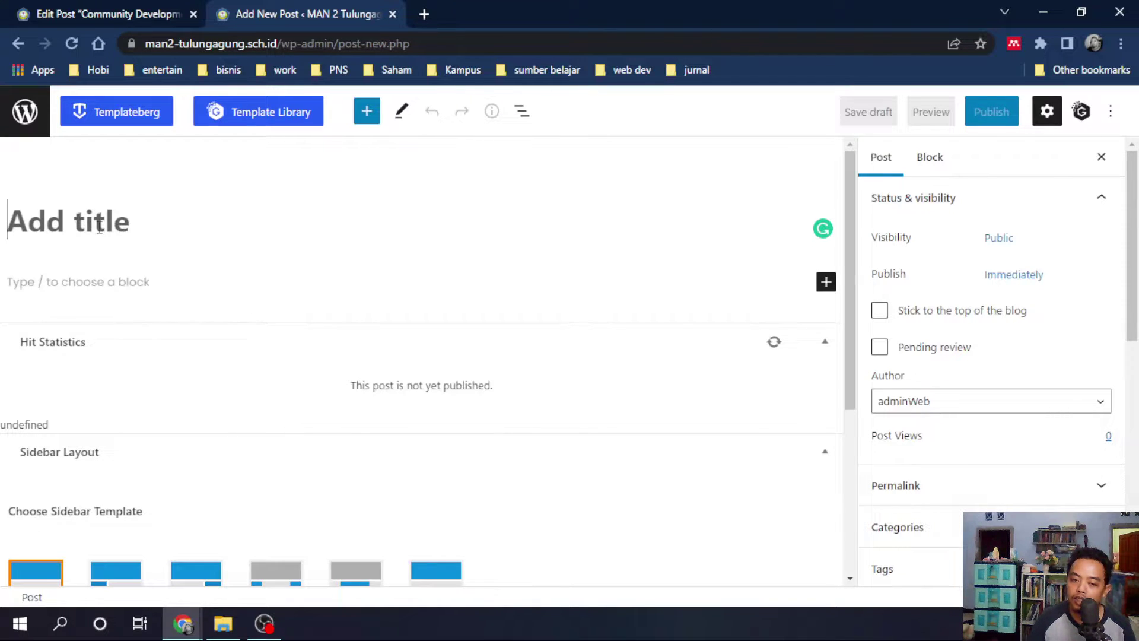
pyautogui.write('Jud')
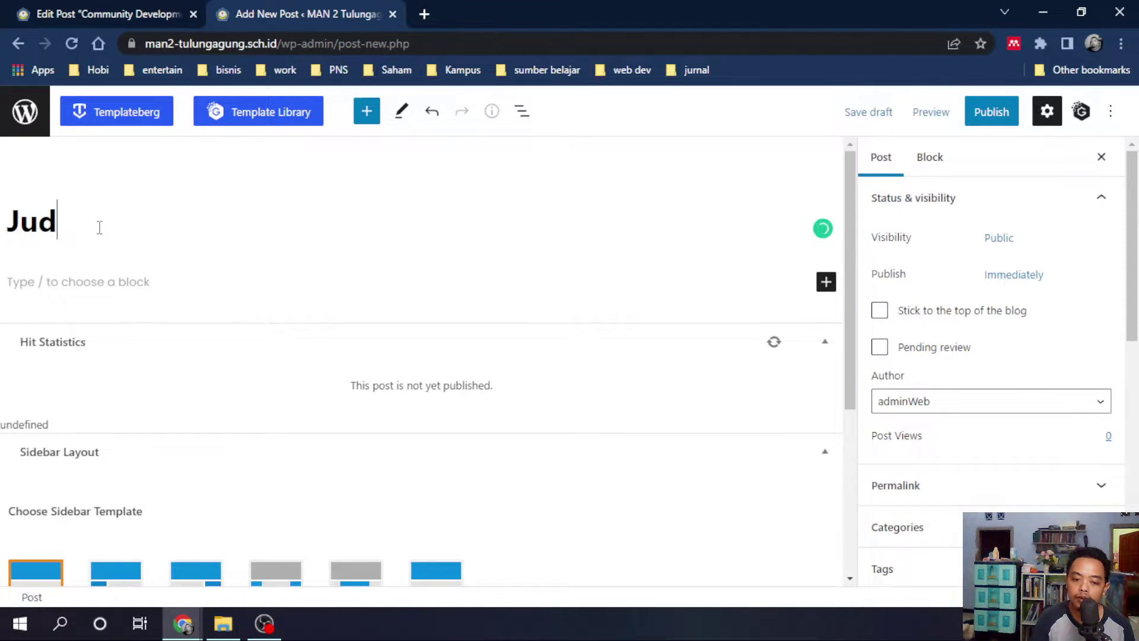
pyautogui.write('ul Artikel')
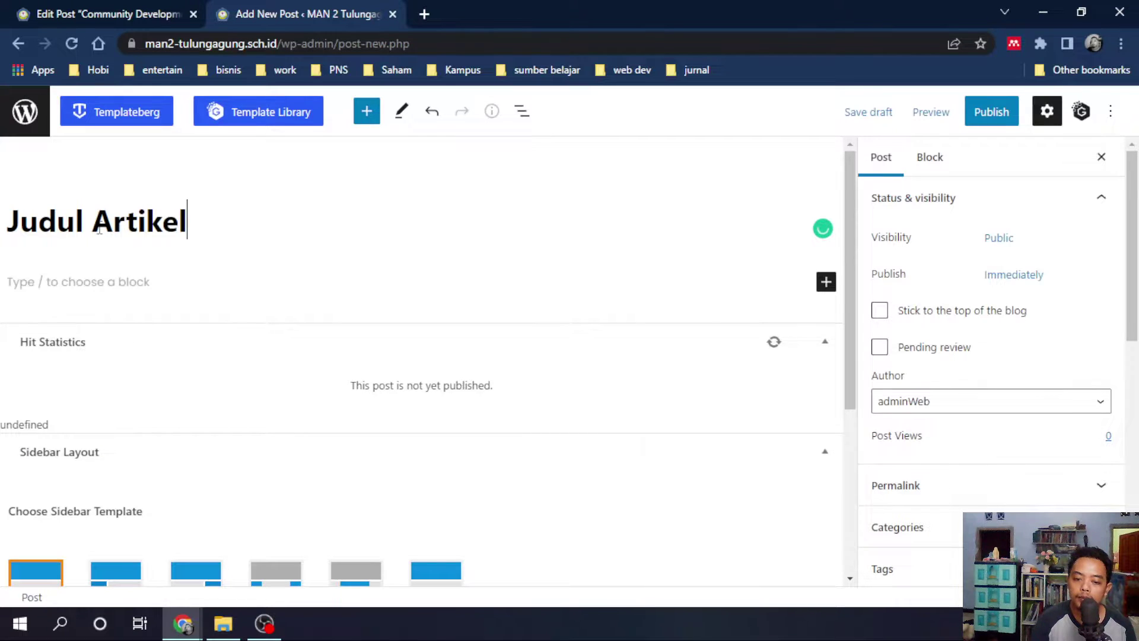
# Insert a Template Library block below the title and accept its offer to switch to Templateberg
pyautogui.click(70, 289)
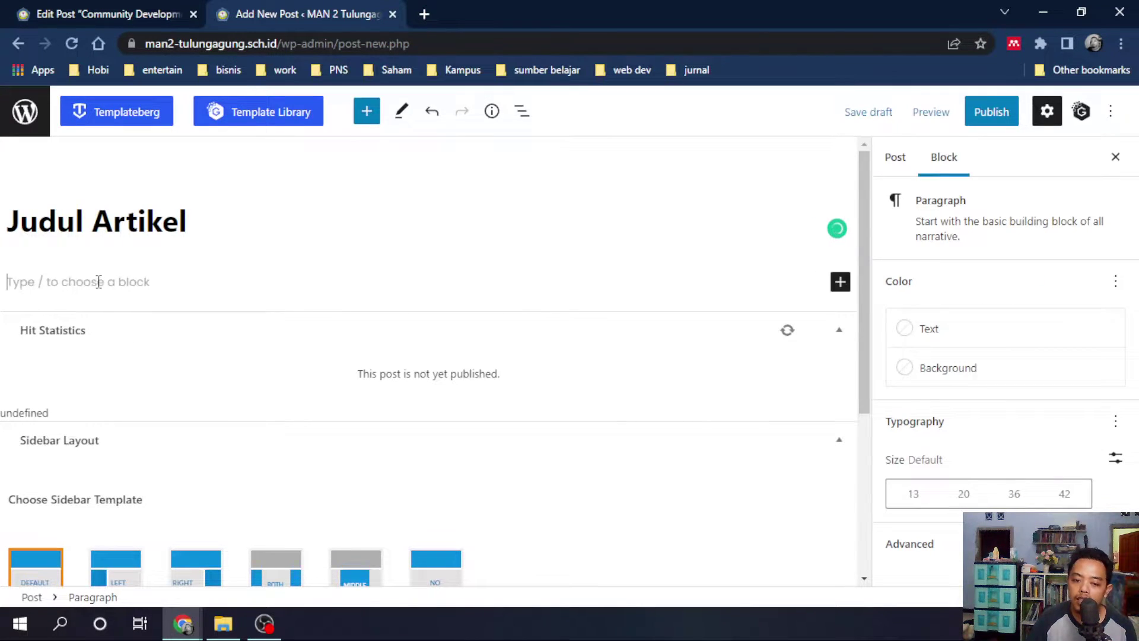
pyautogui.click(840, 284)
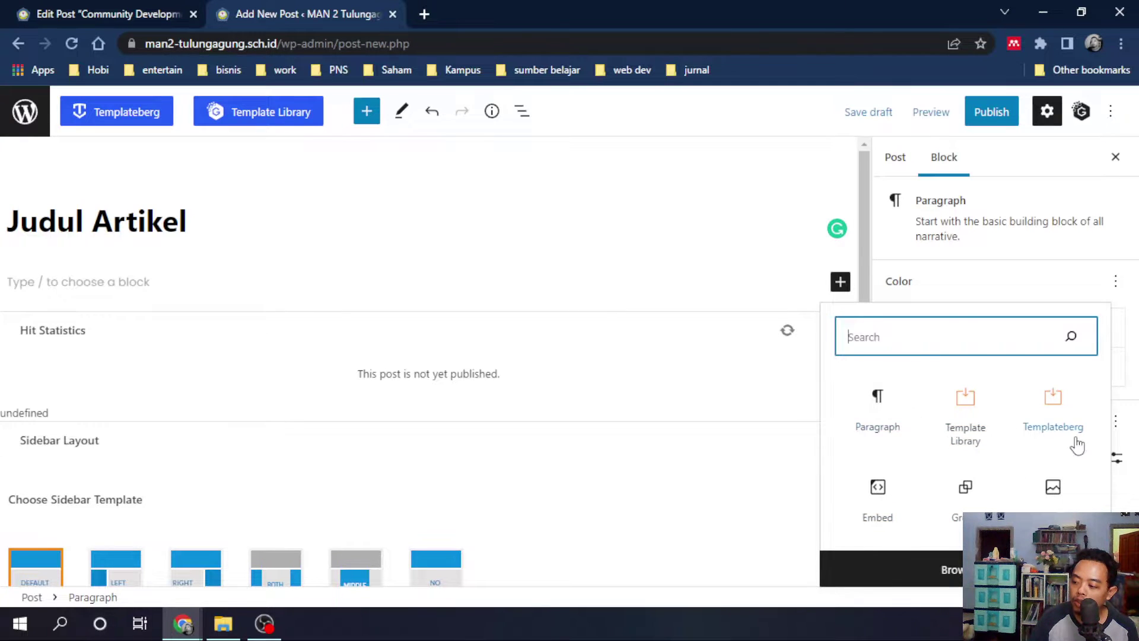
pyautogui.click(983, 427)
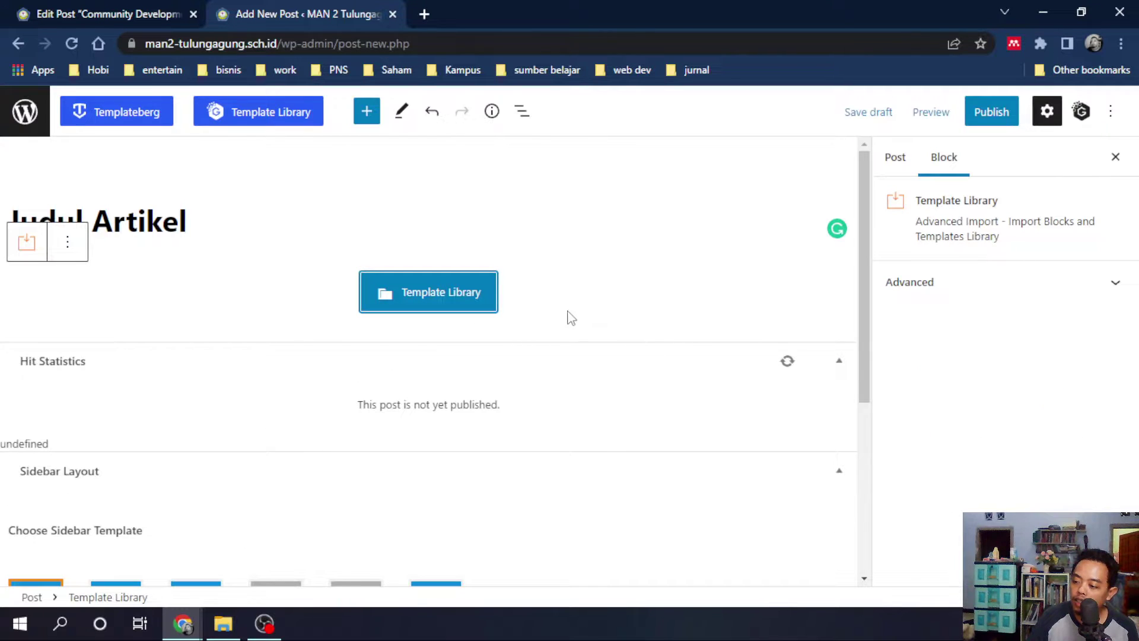
pyautogui.click(454, 301)
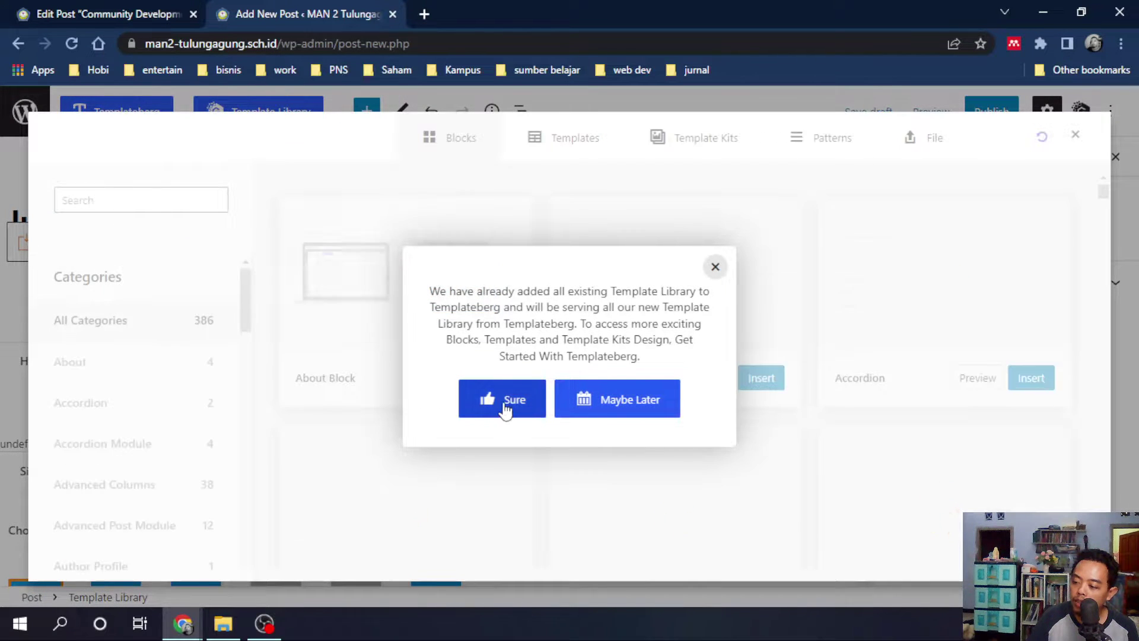
pyautogui.click(503, 400)
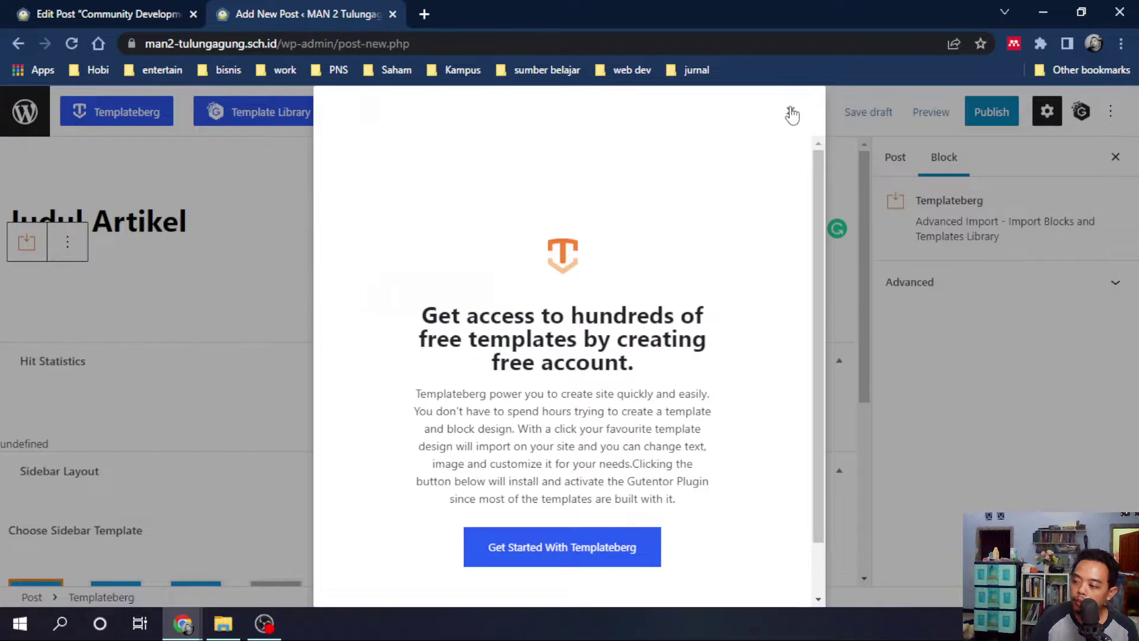
# Try to get started with Templateberg from its block, and delete the block from the post
pyautogui.click(792, 112)
pyautogui.click(438, 297)
pyautogui.click(791, 112)
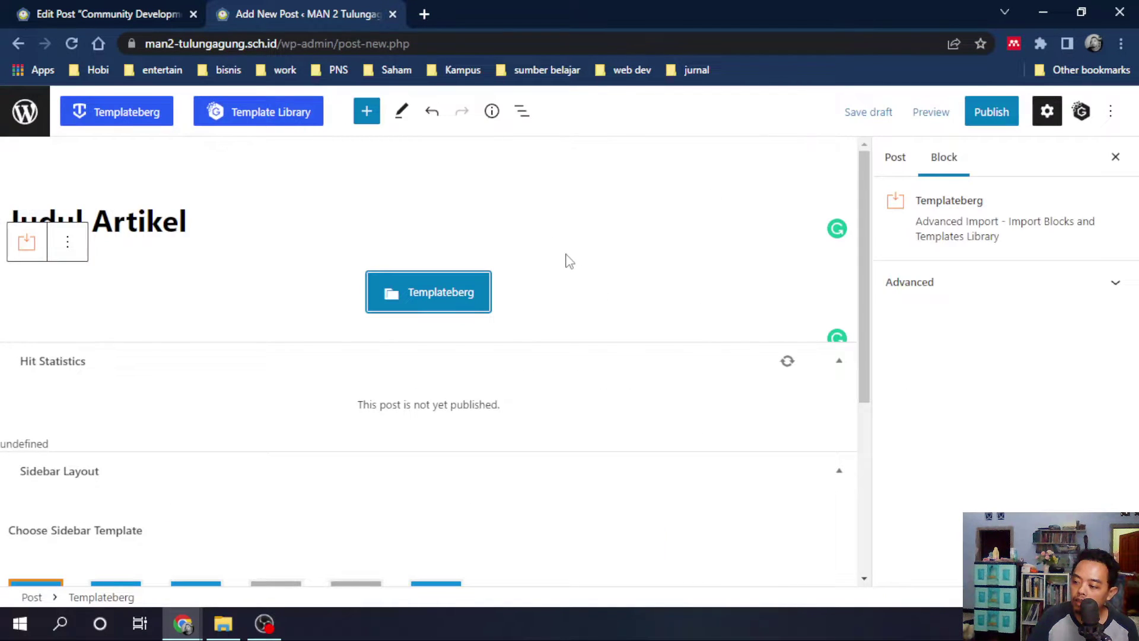
pyautogui.click(530, 291)
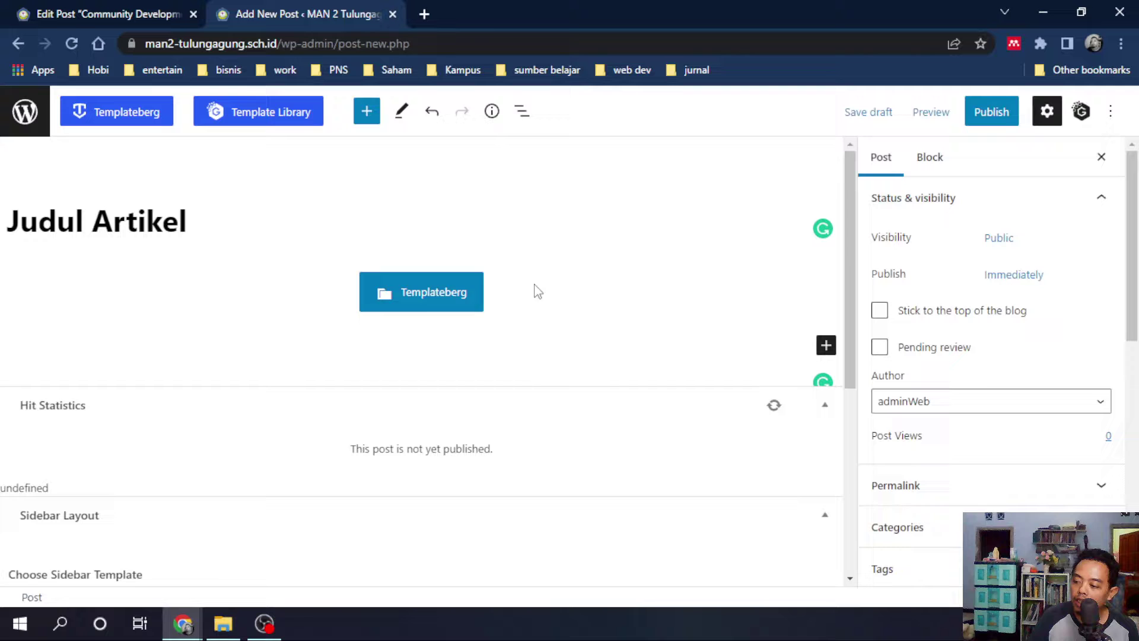
pyautogui.click(432, 295)
pyautogui.scroll(-1, 566, 502)
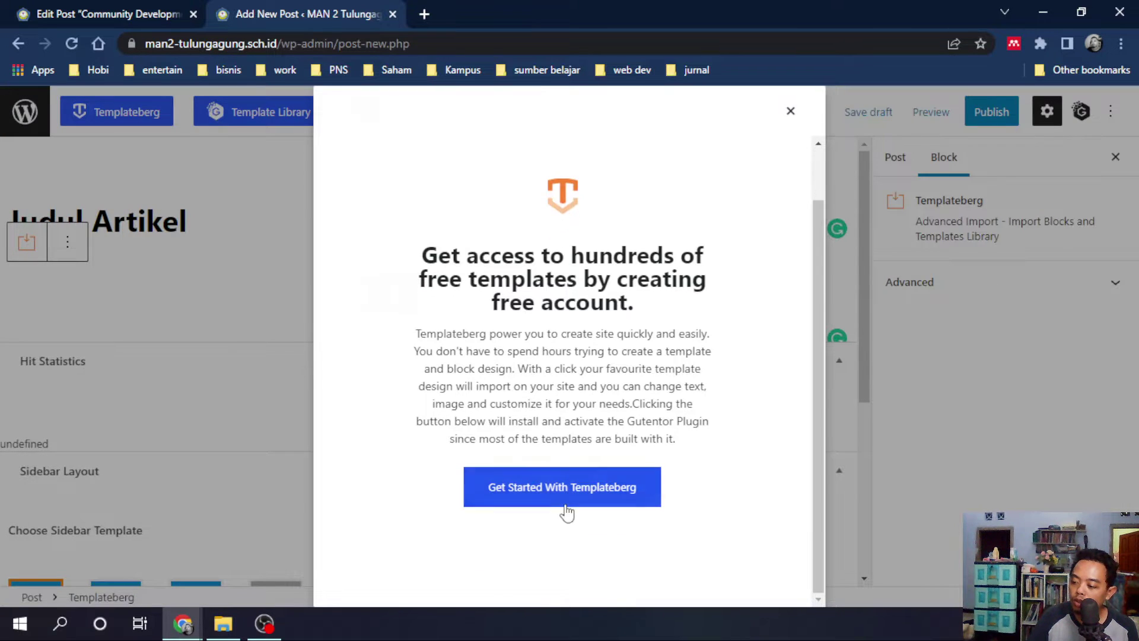
pyautogui.click(575, 502)
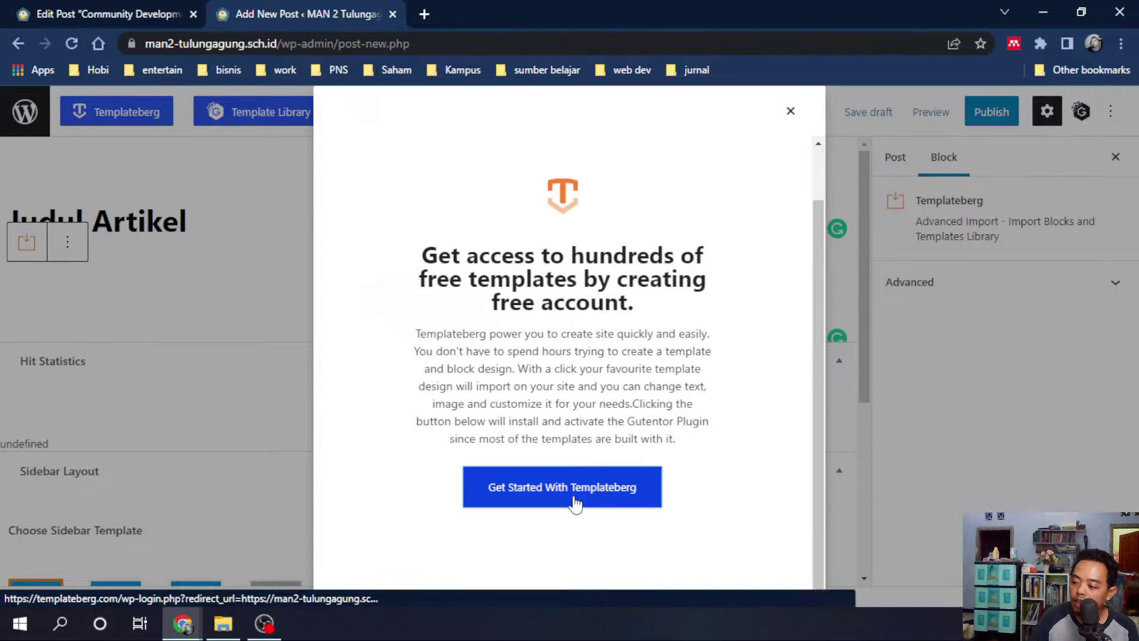
pyautogui.click(592, 14)
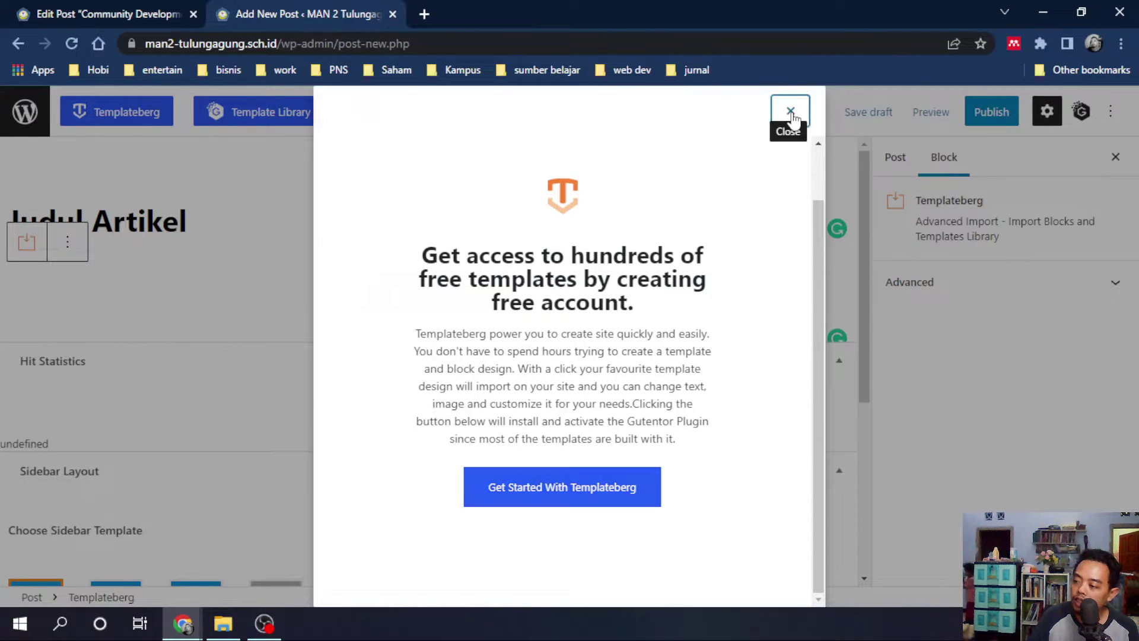
pyautogui.click(791, 113)
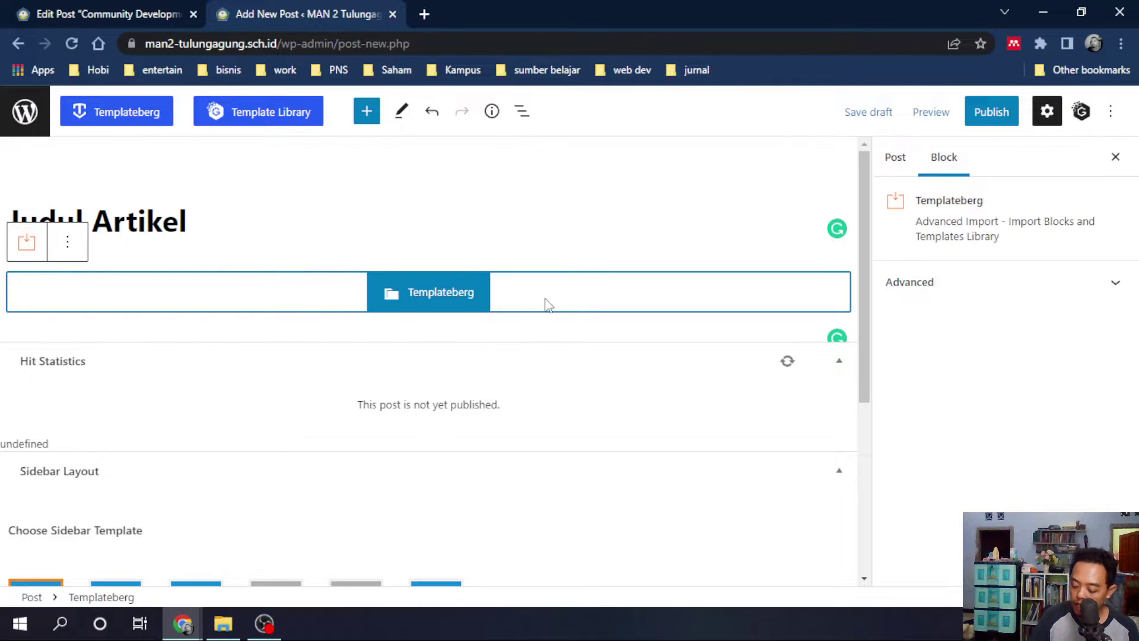
pyautogui.press('Delete')
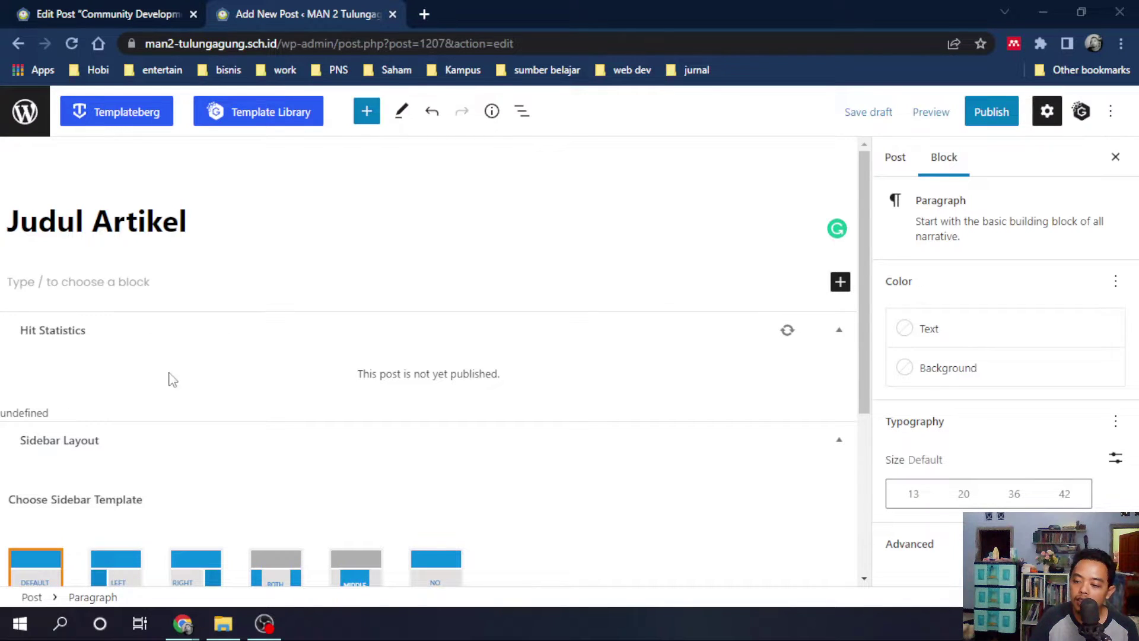
# Write the body paragraph "asdfasdfj asdf lji ini adalah kartikel baru yang dapat digunakan untuk memposting berita baru"
pyautogui.click(166, 281)
pyautogui.write('asdf')
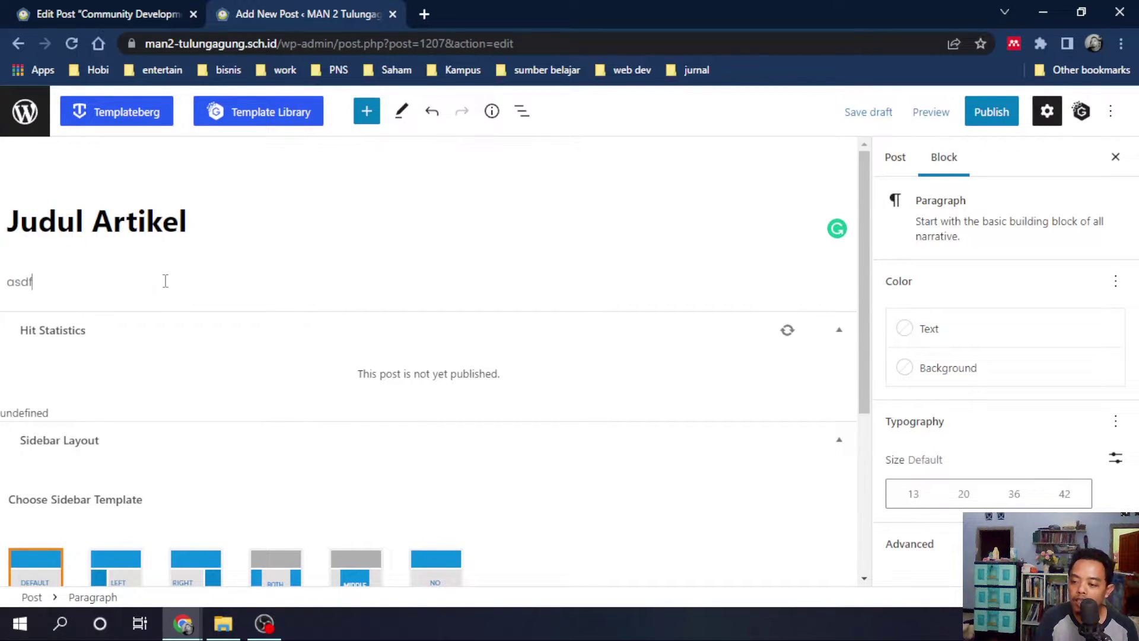
pyautogui.write('asdfj asdf lji ')
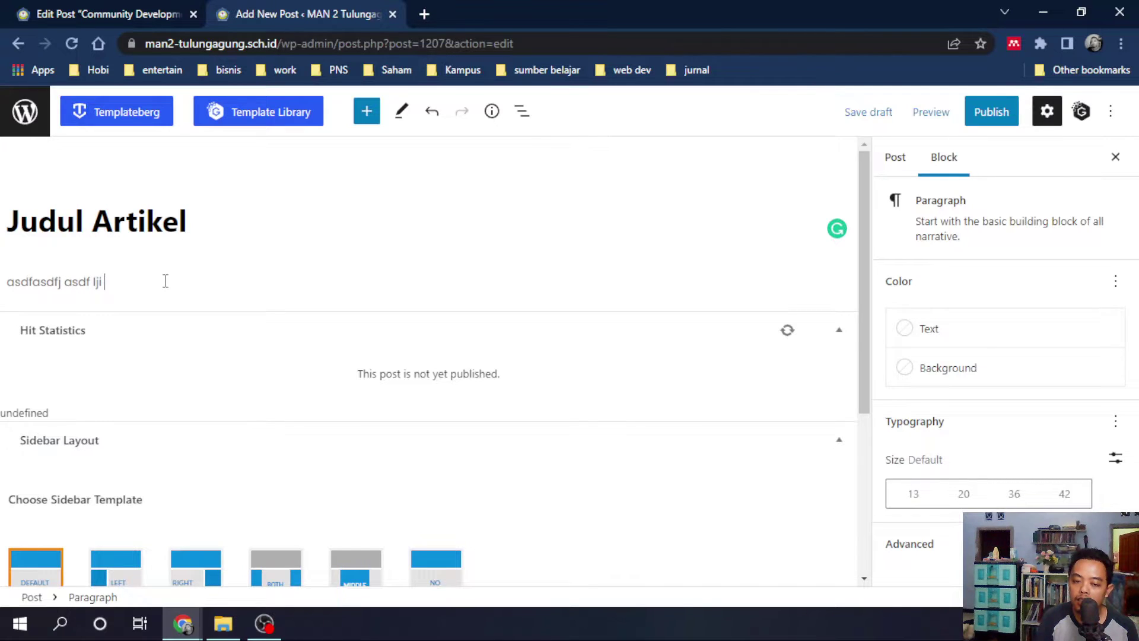
pyautogui.write('ini adalah kartikel baru')
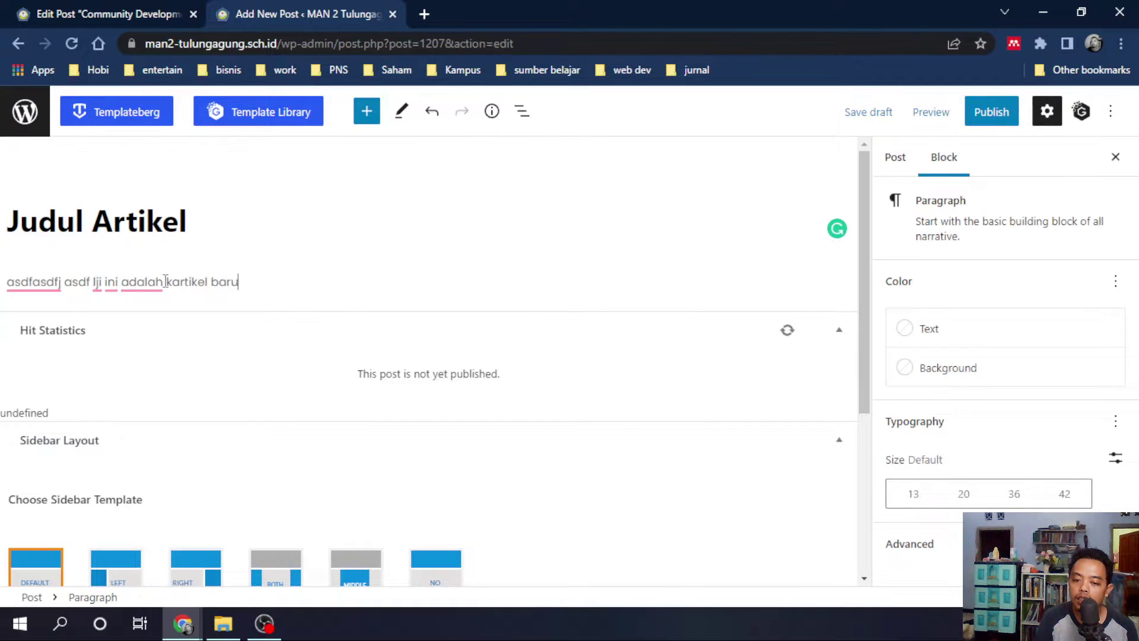
pyautogui.write('h artikel baru yang dapa')
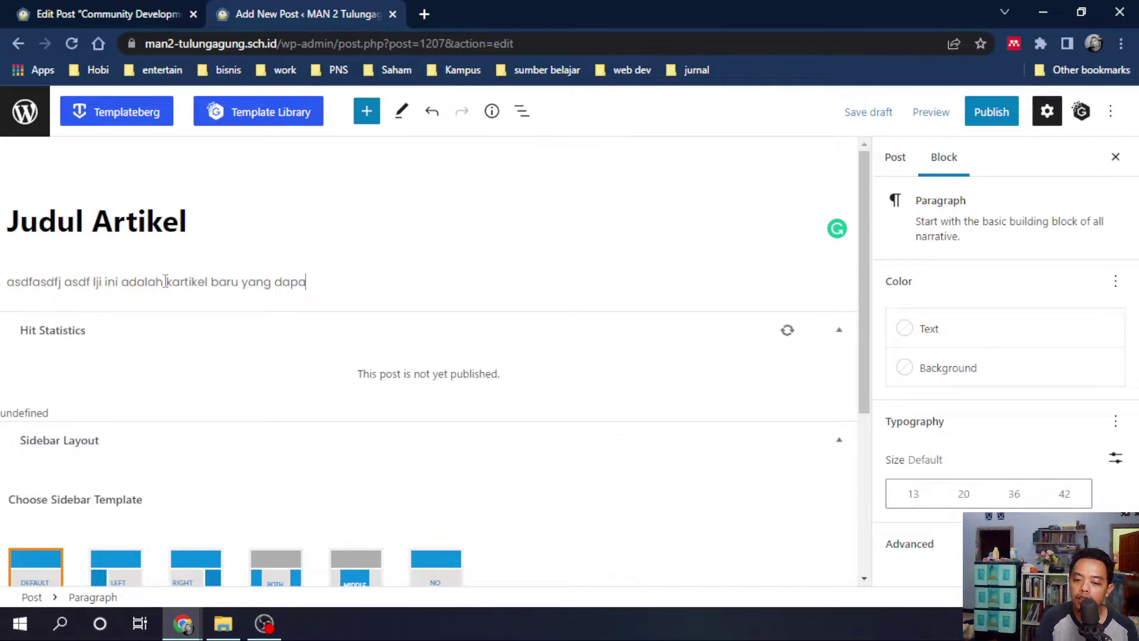
pyautogui.write('t digunakan unt')
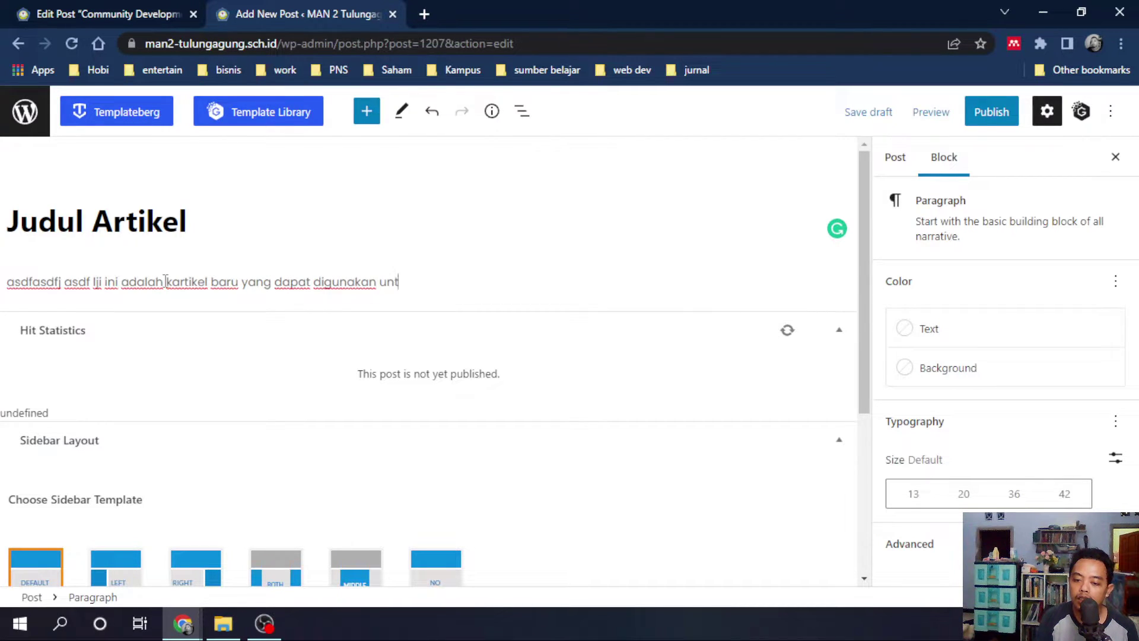
pyautogui.write('uk memposting')
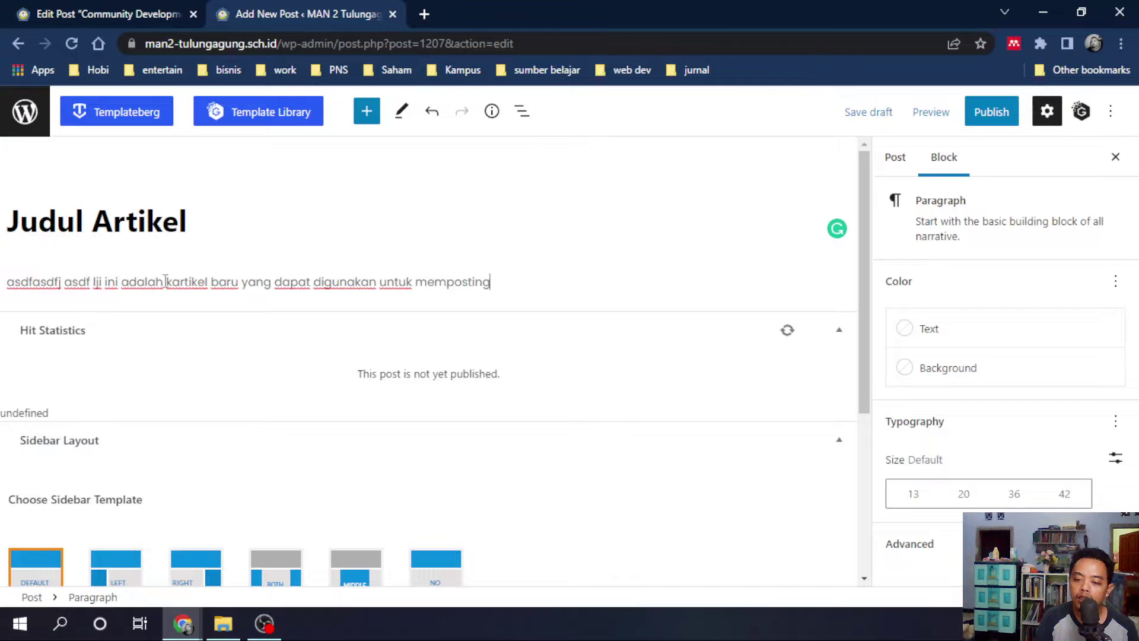
pyautogui.write(' berita baru')
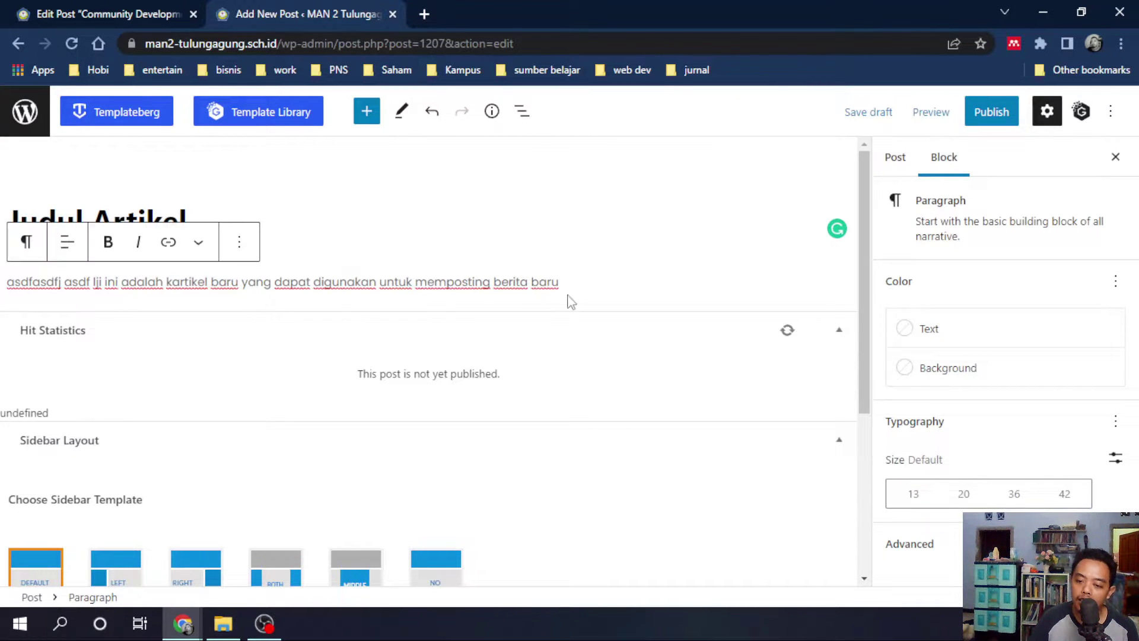
# Add a new block below the body paragraph and make it a Template Library block
pyautogui.press('Return')
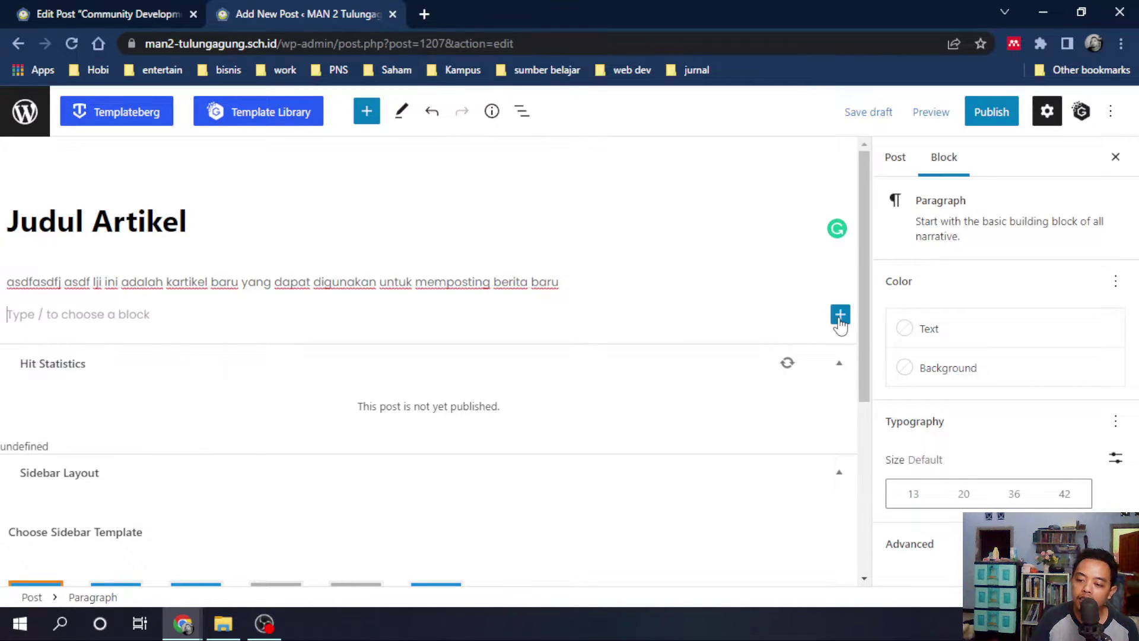
pyautogui.click(838, 316)
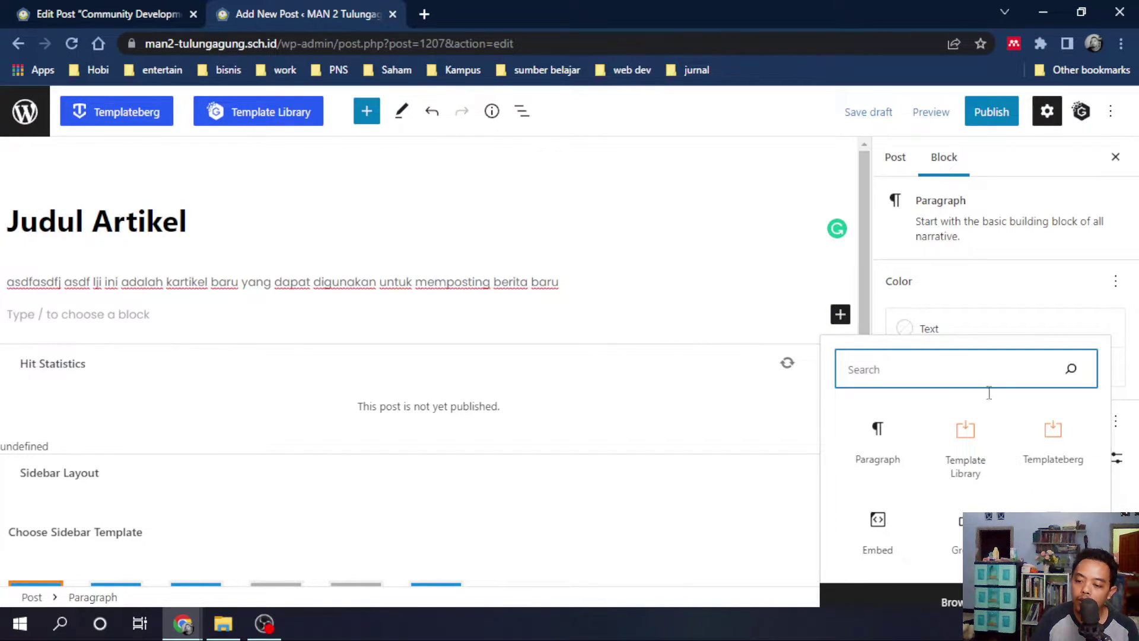
pyautogui.click(969, 451)
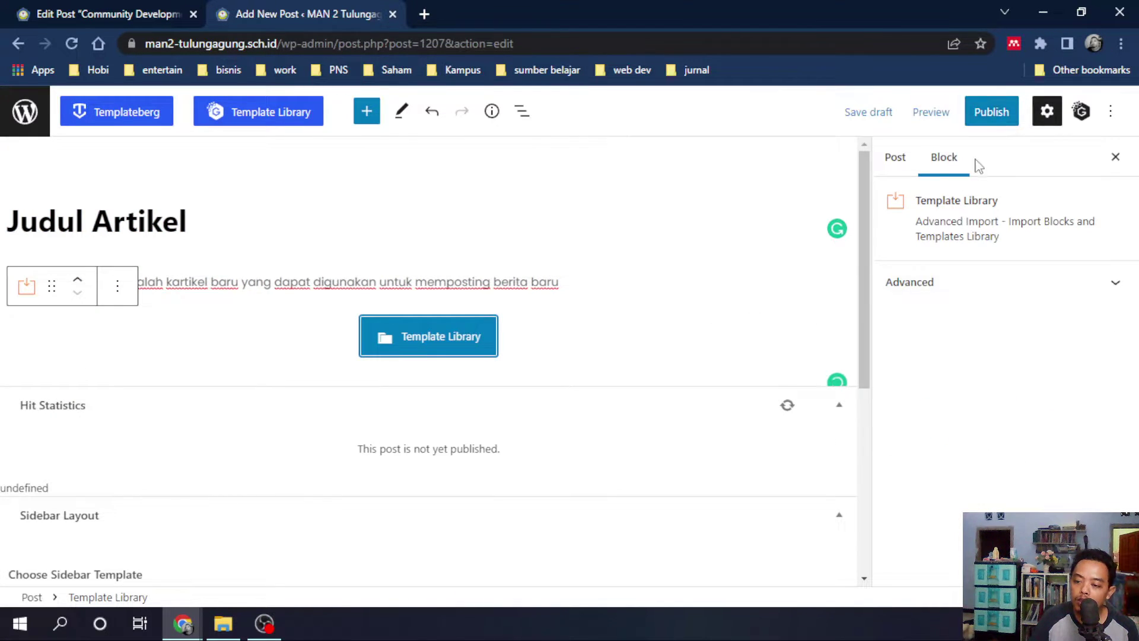
# Assign the post to the Berita category in the post settings
pyautogui.click(897, 166)
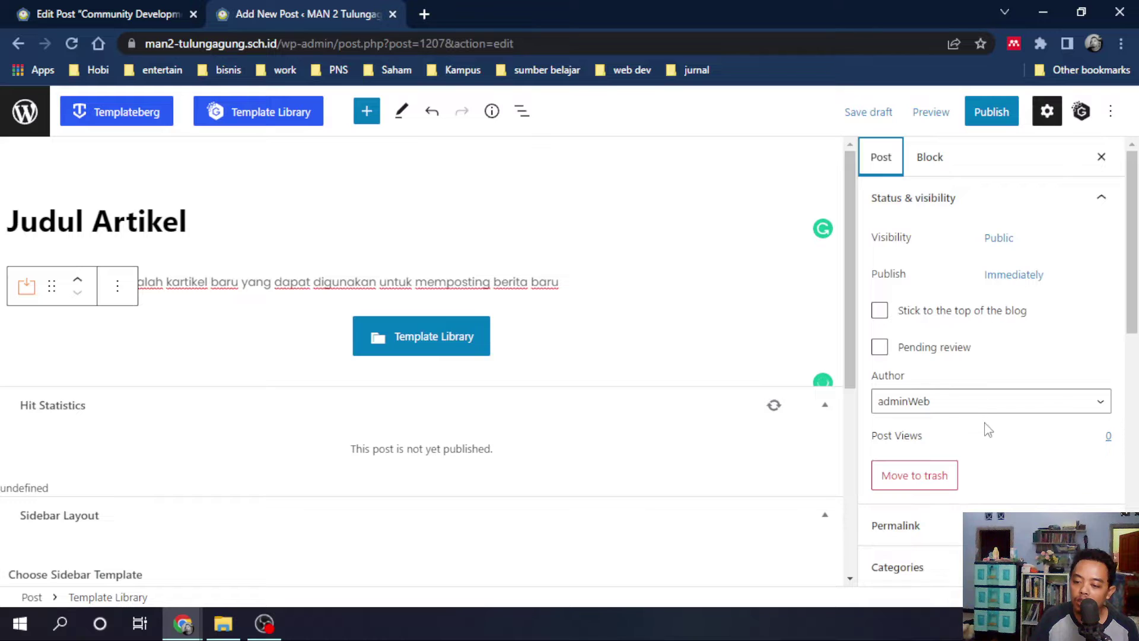
pyautogui.scroll(-5, 987, 426)
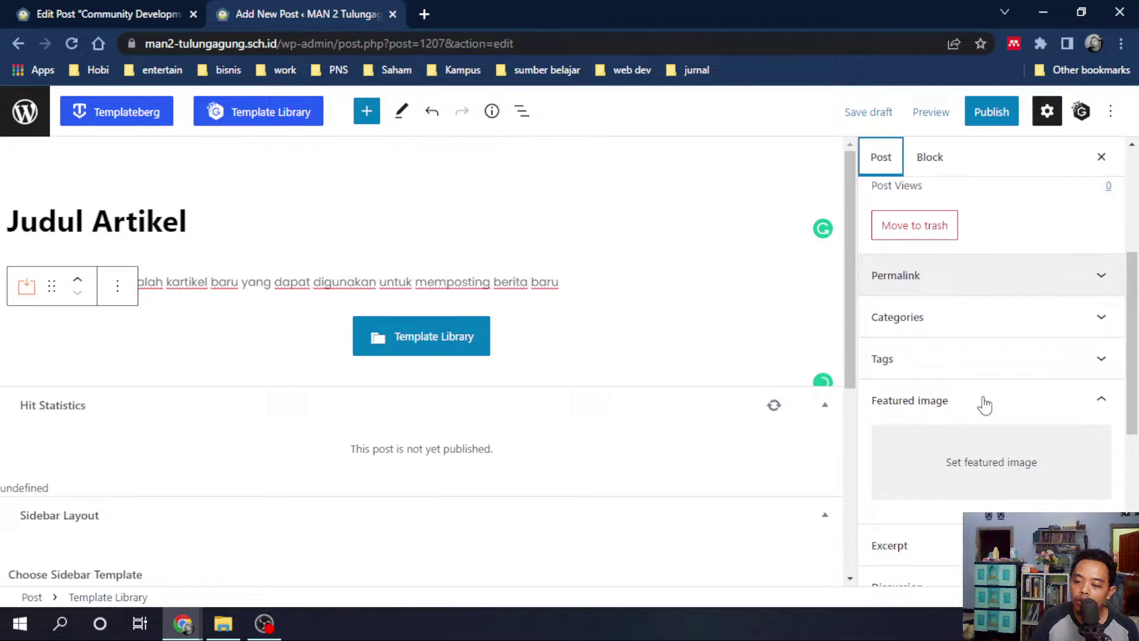
pyautogui.click(981, 323)
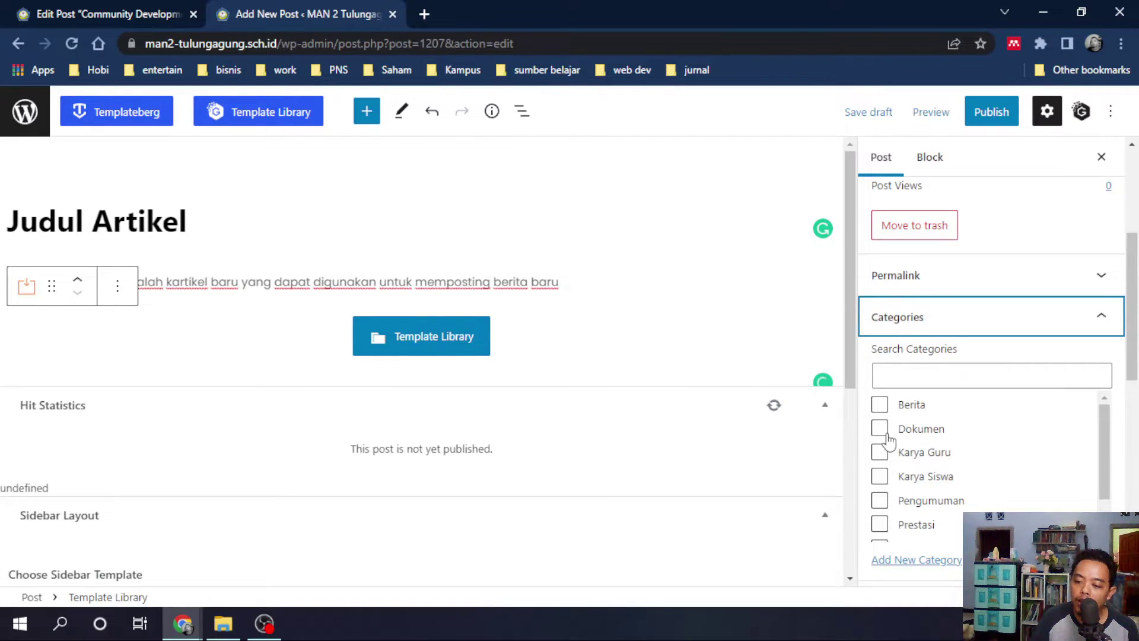
pyautogui.scroll(-5, 916, 502)
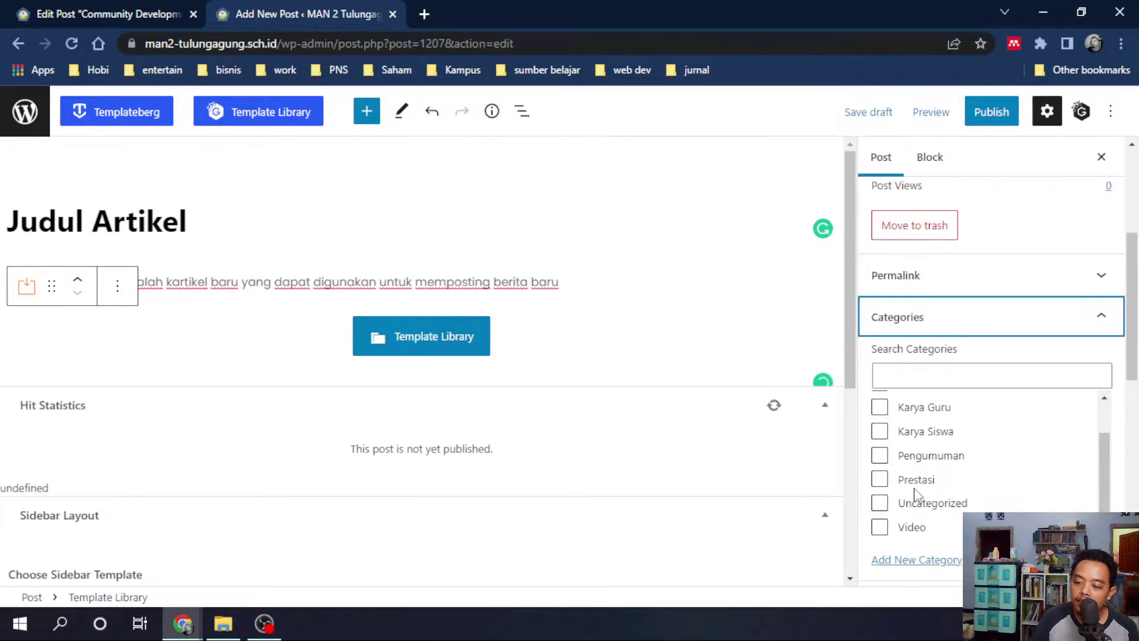
pyautogui.scroll(6, 948, 415)
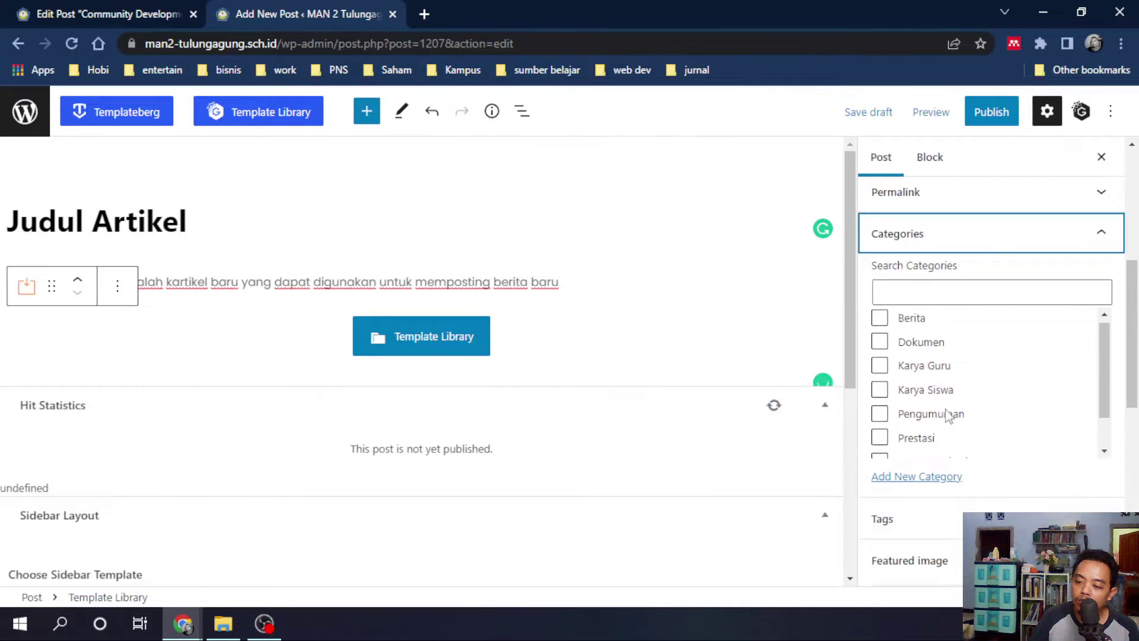
pyautogui.click(880, 404)
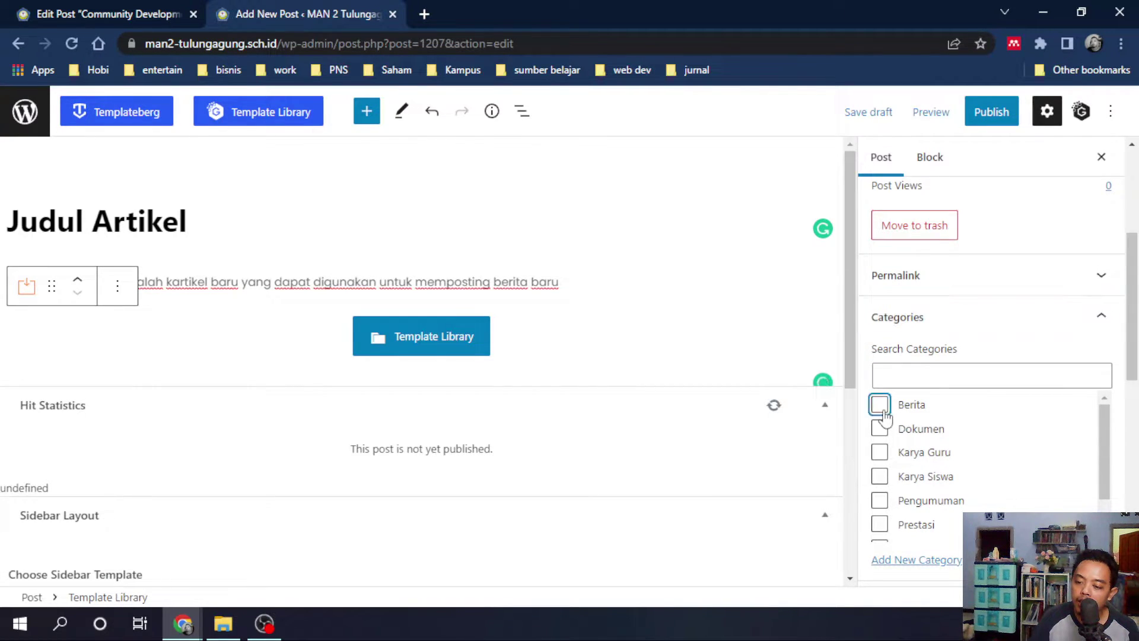
# Publish the post immediately, checking its publication date options before confirming
pyautogui.click(991, 114)
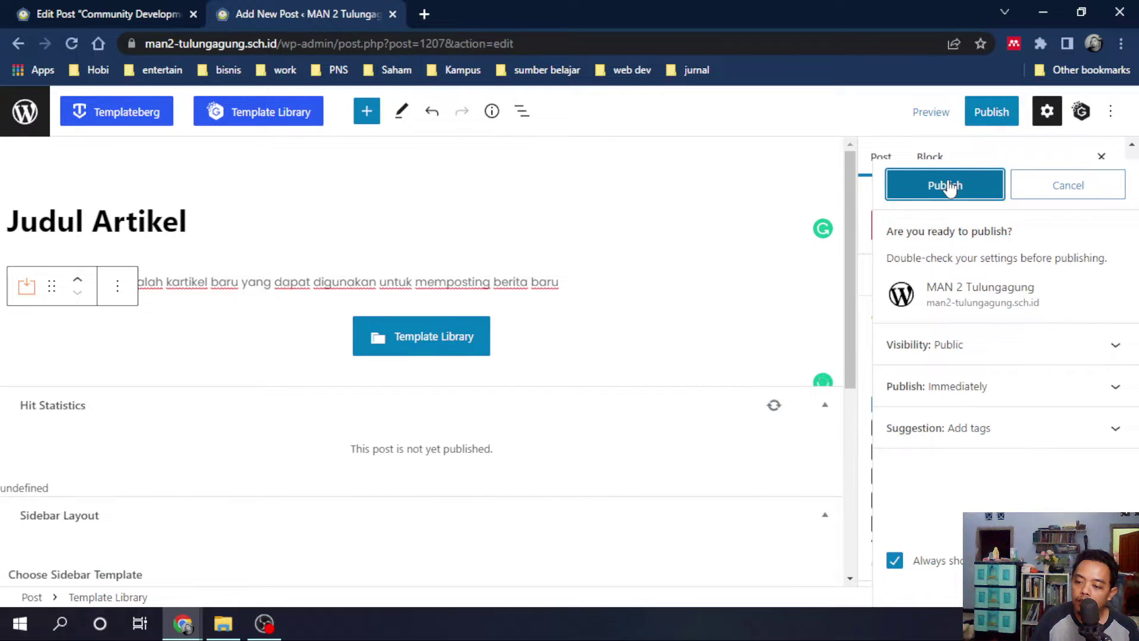
pyautogui.click(947, 186)
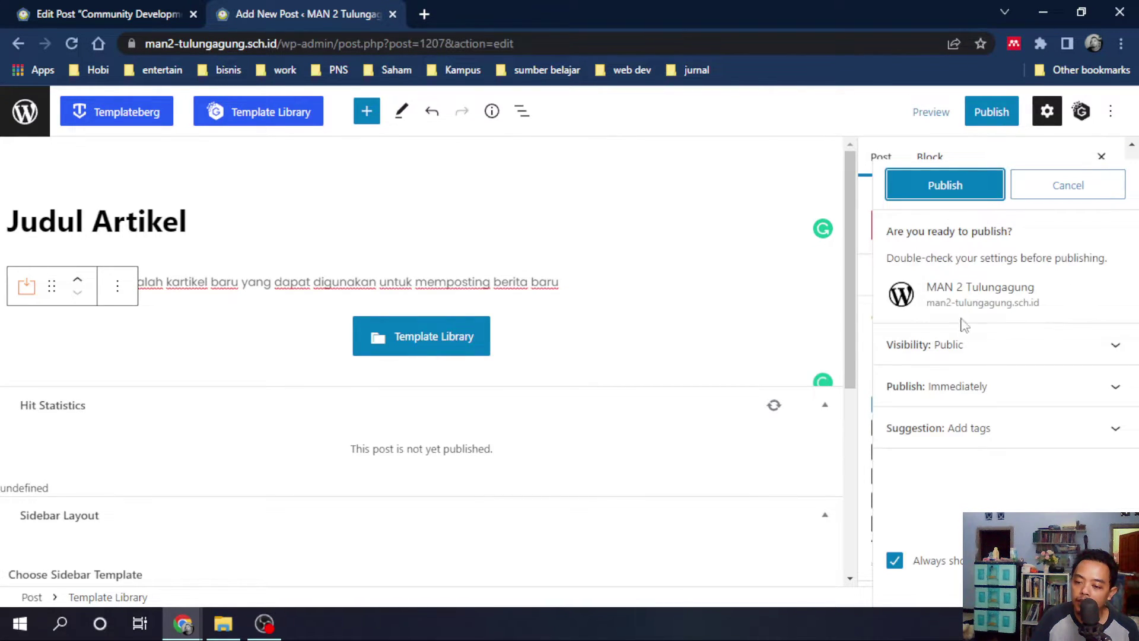
pyautogui.click(952, 392)
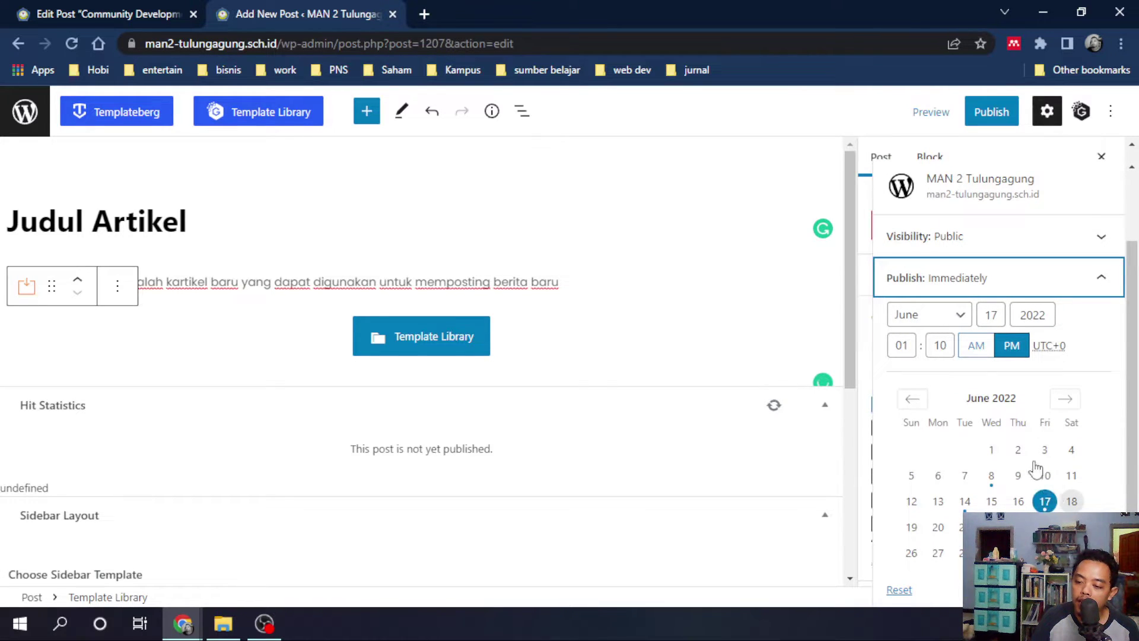
pyautogui.scroll(3, 968, 279)
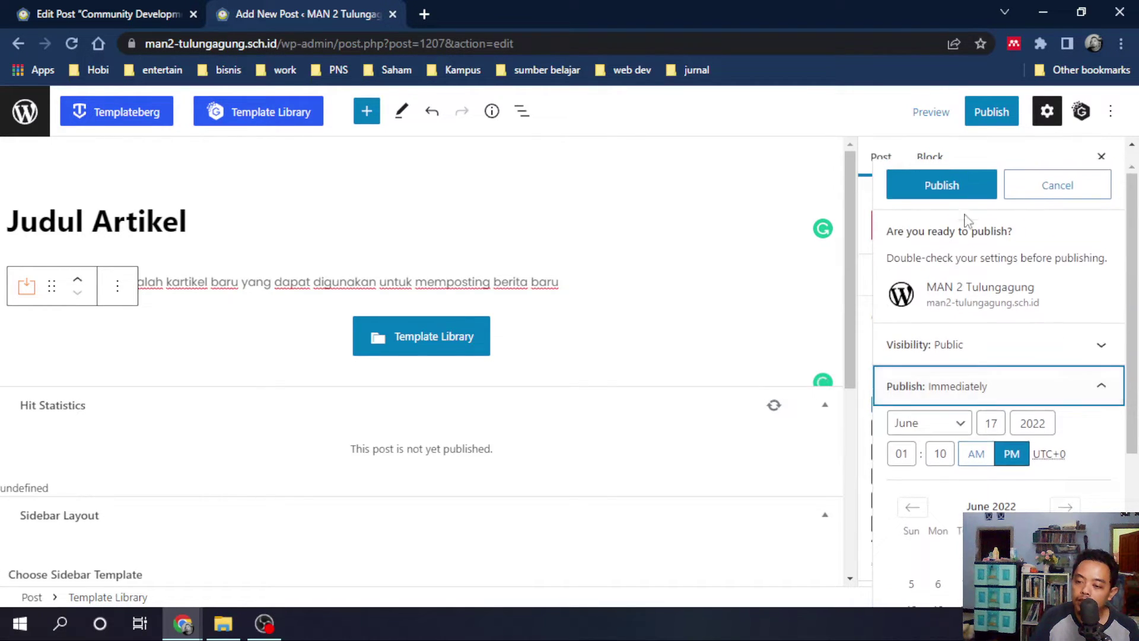
pyautogui.click(948, 186)
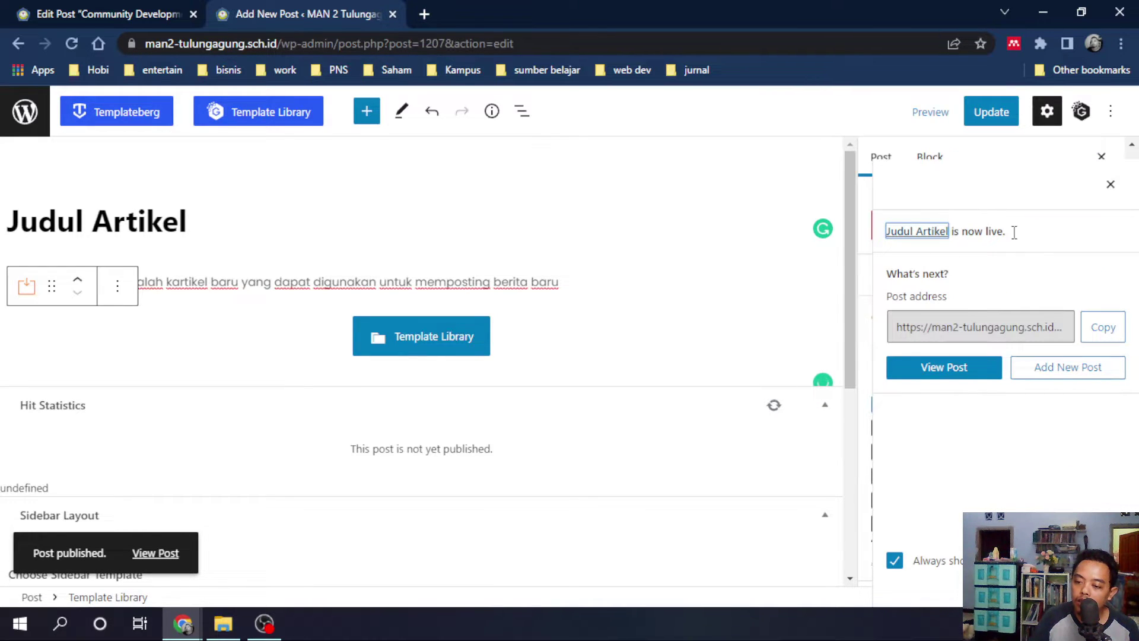
# View the published "Judul Artikel" post on the site and look over its page
pyautogui.click(942, 371)
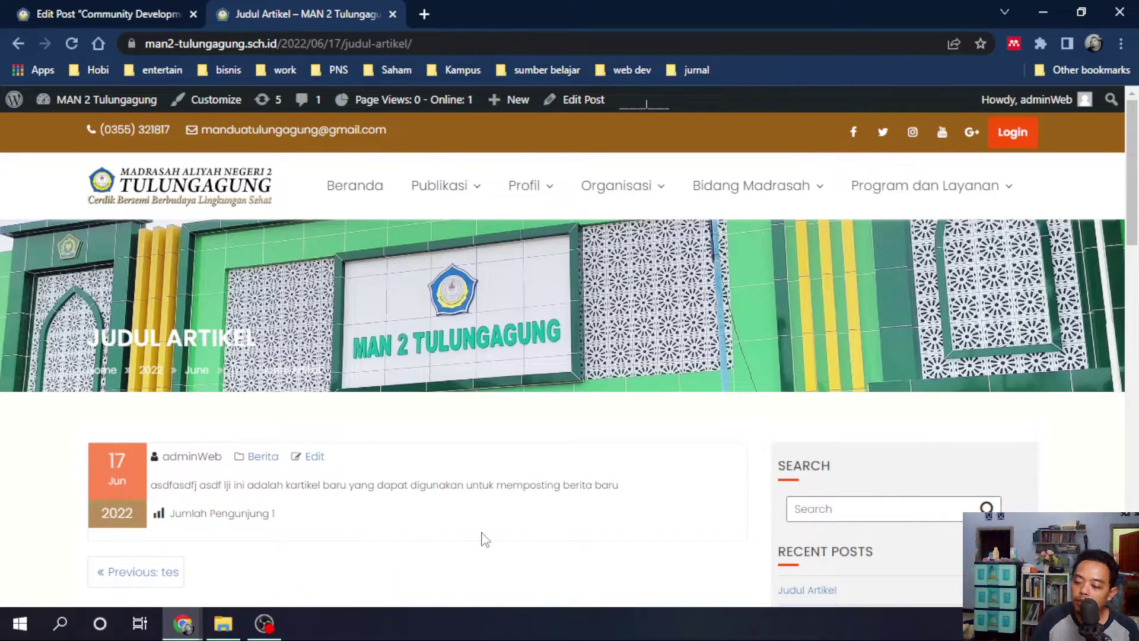
pyautogui.scroll(-4, 485, 539)
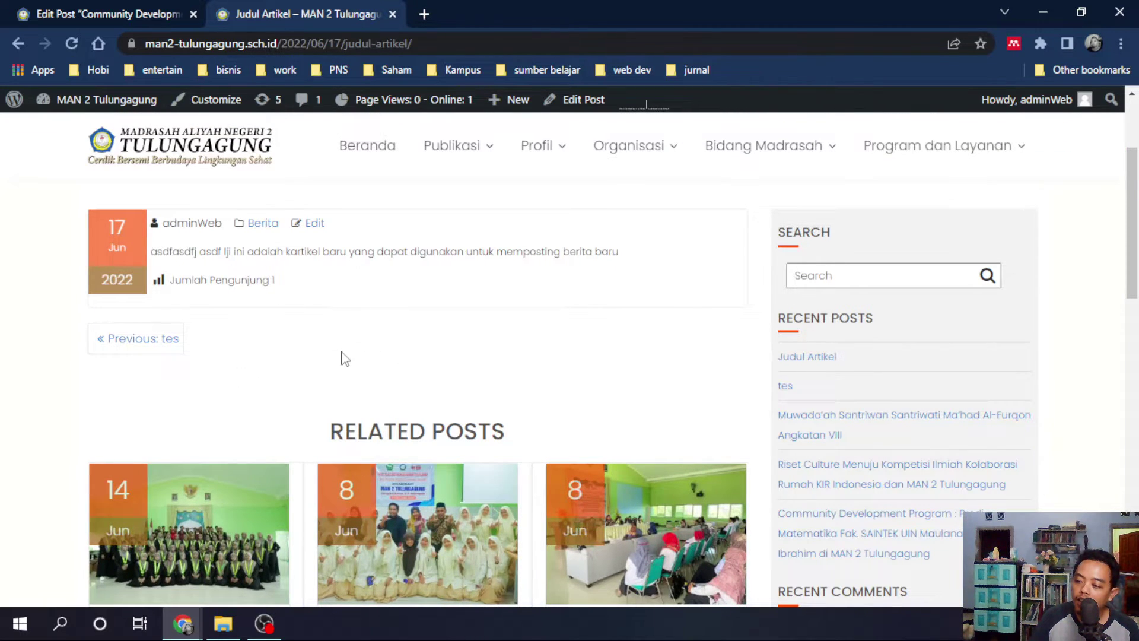
pyautogui.scroll(4, 346, 359)
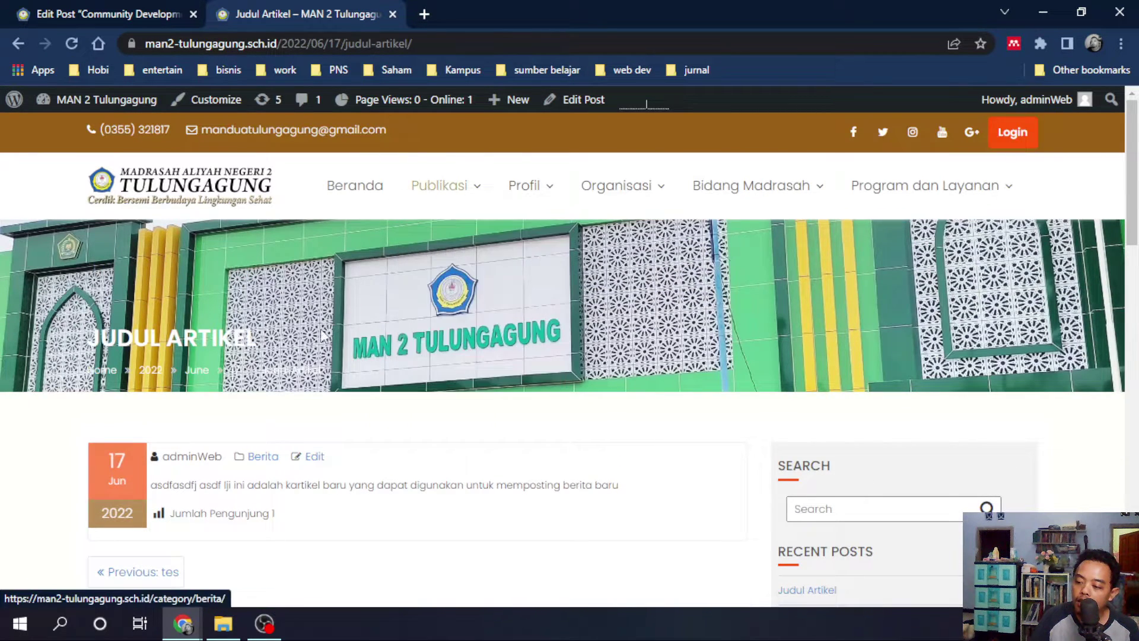
# Open the Berita category archive from the post and look through its listed news articles
pyautogui.click(260, 457)
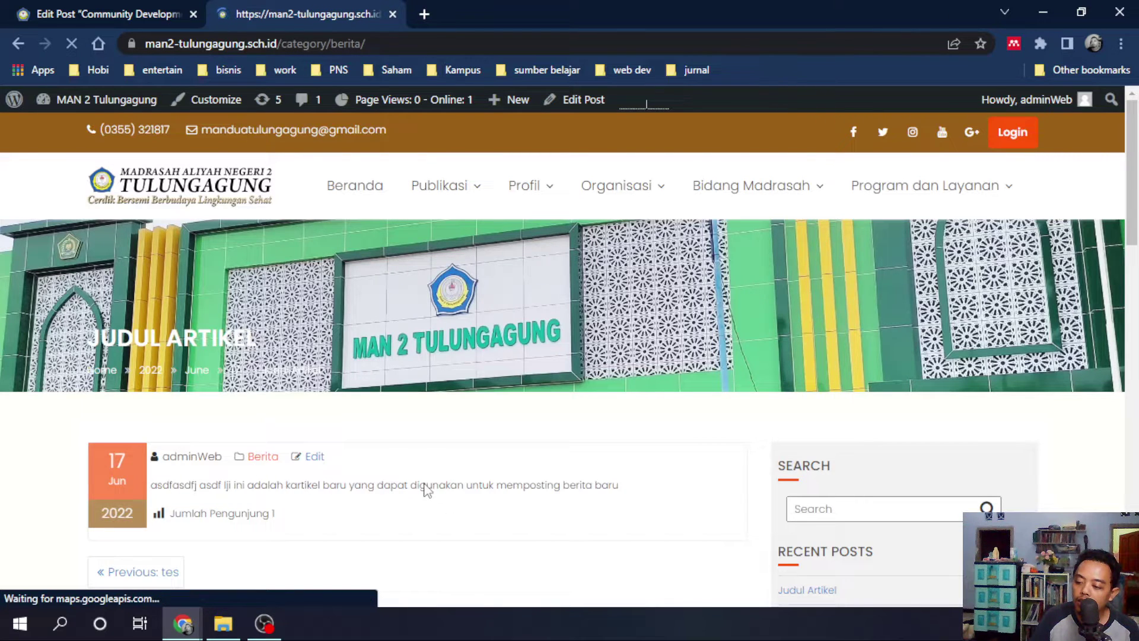
pyautogui.scroll(-5, 398, 456)
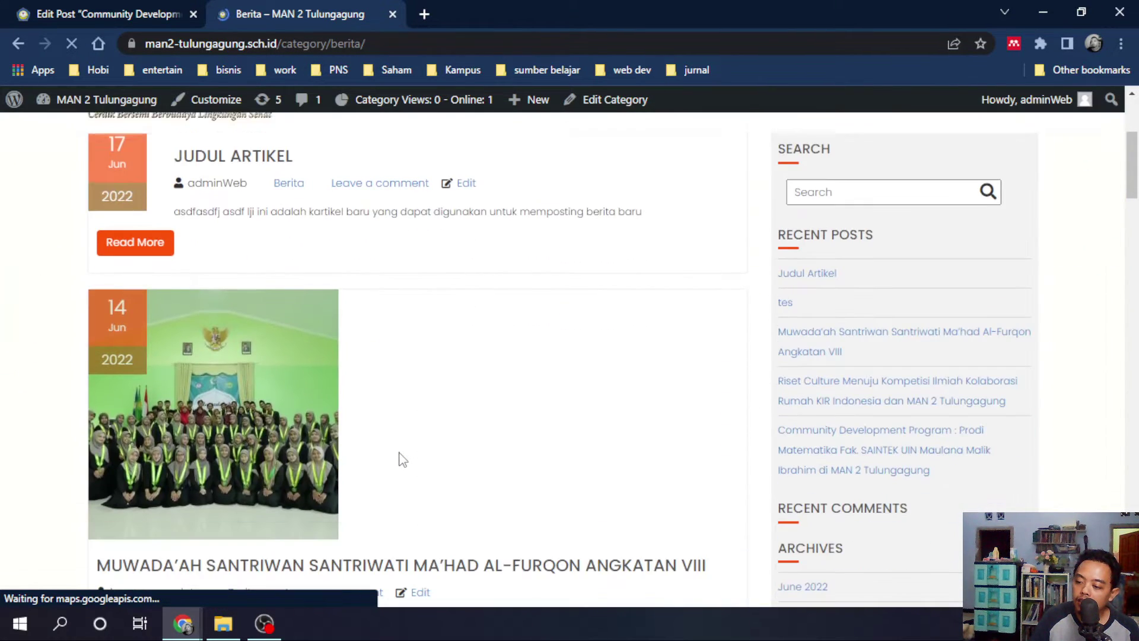
pyautogui.scroll(-8, 401, 459)
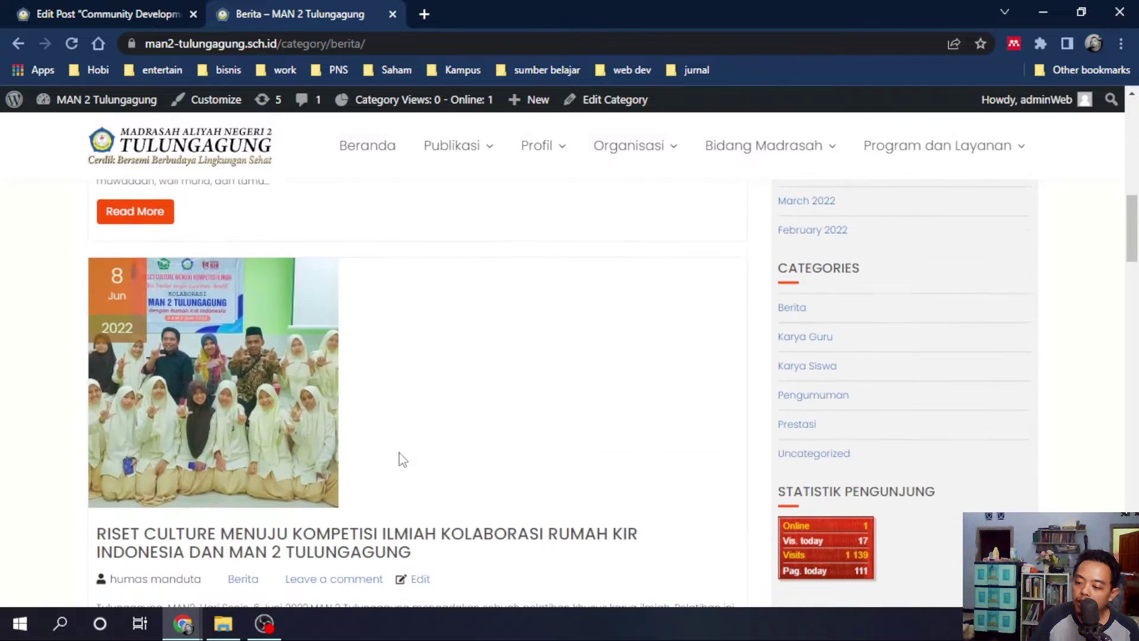
pyautogui.scroll(1, 401, 459)
pyautogui.scroll(-4, 401, 458)
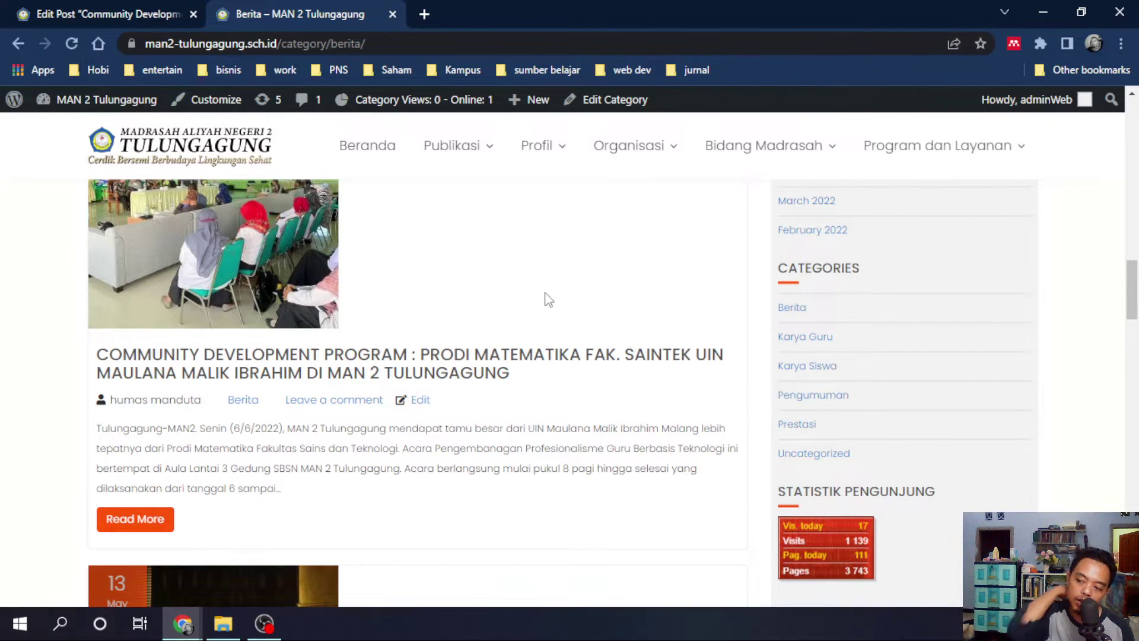
pyautogui.scroll(4, 453, 305)
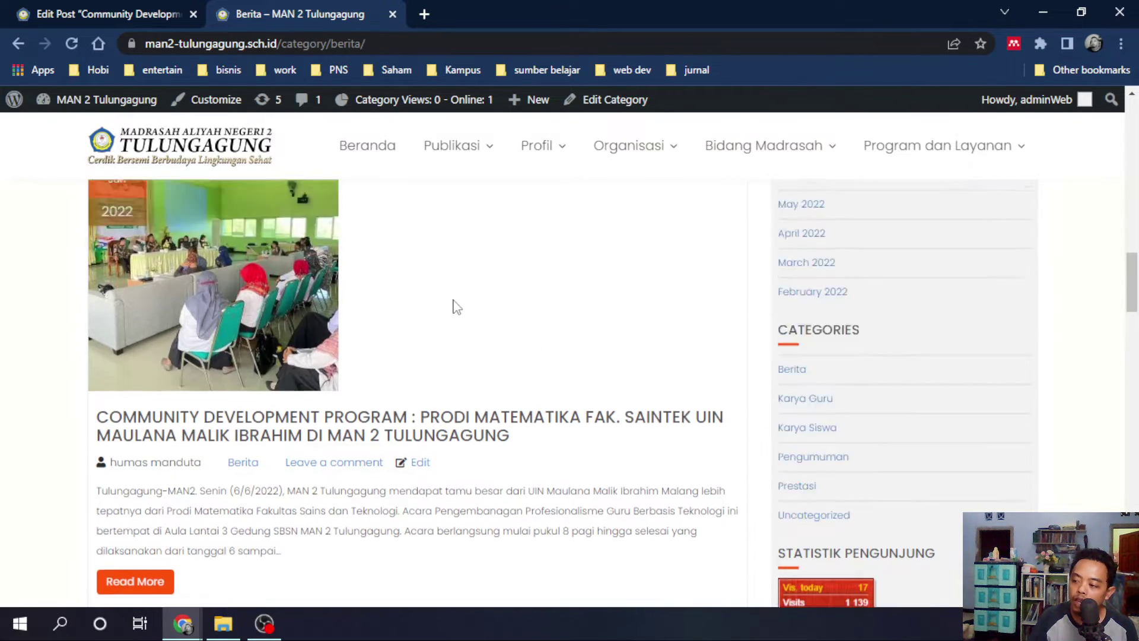
# Open the site's Komite Madrasah page under Organisasi and check its content area
pyautogui.moveTo(629, 163)
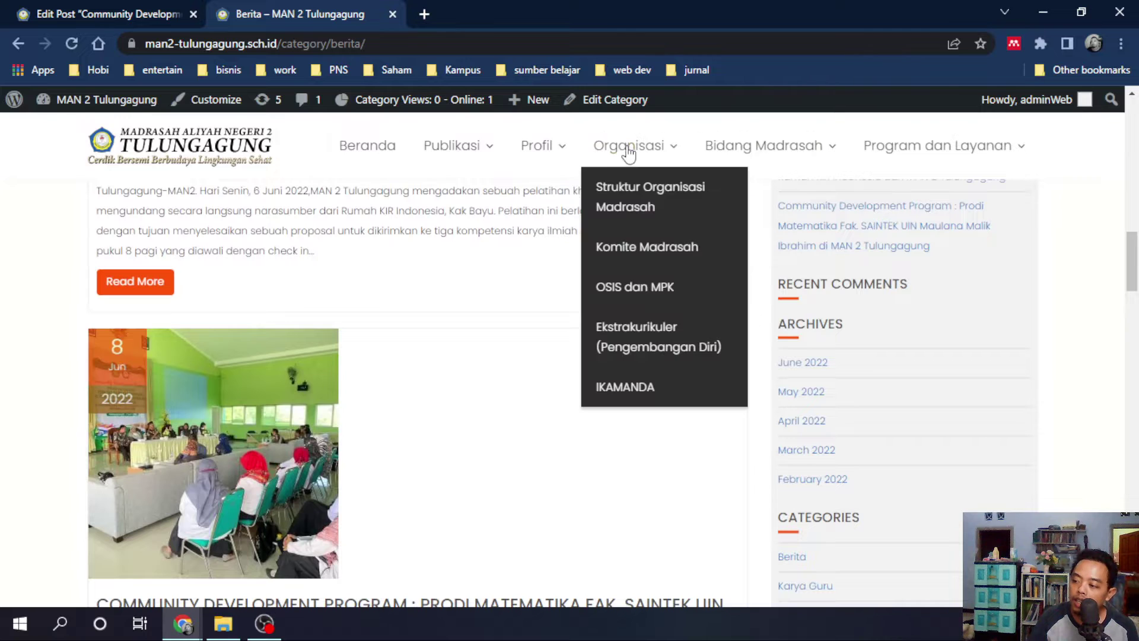
pyautogui.click(636, 251)
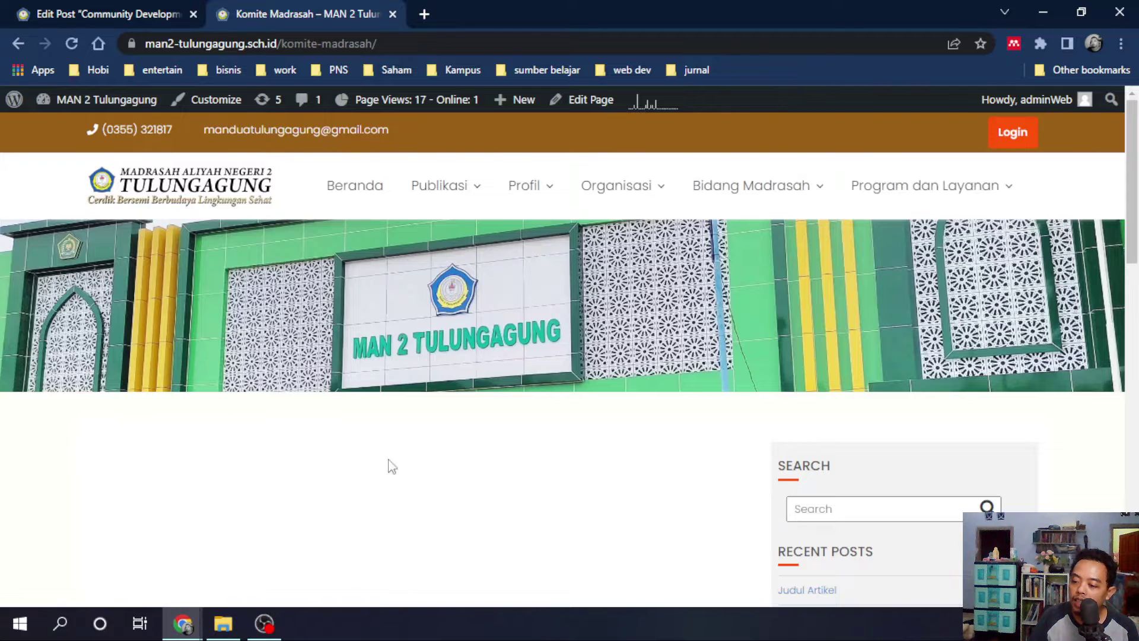
pyautogui.scroll(-3, 391, 492)
pyautogui.scroll(3, 408, 439)
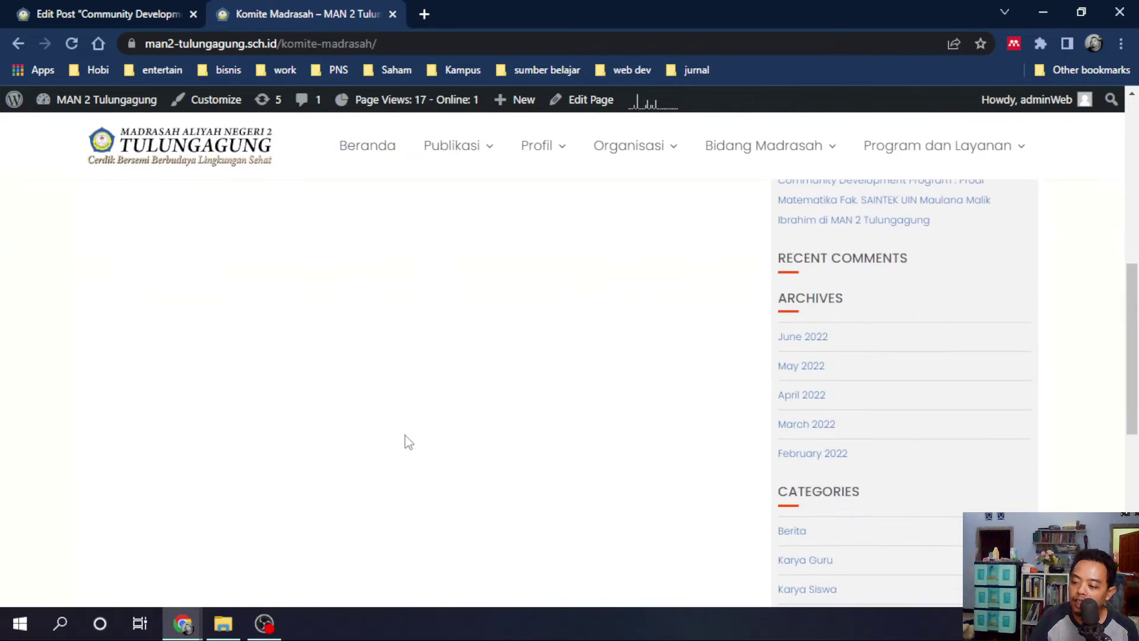
pyautogui.scroll(-15, 409, 442)
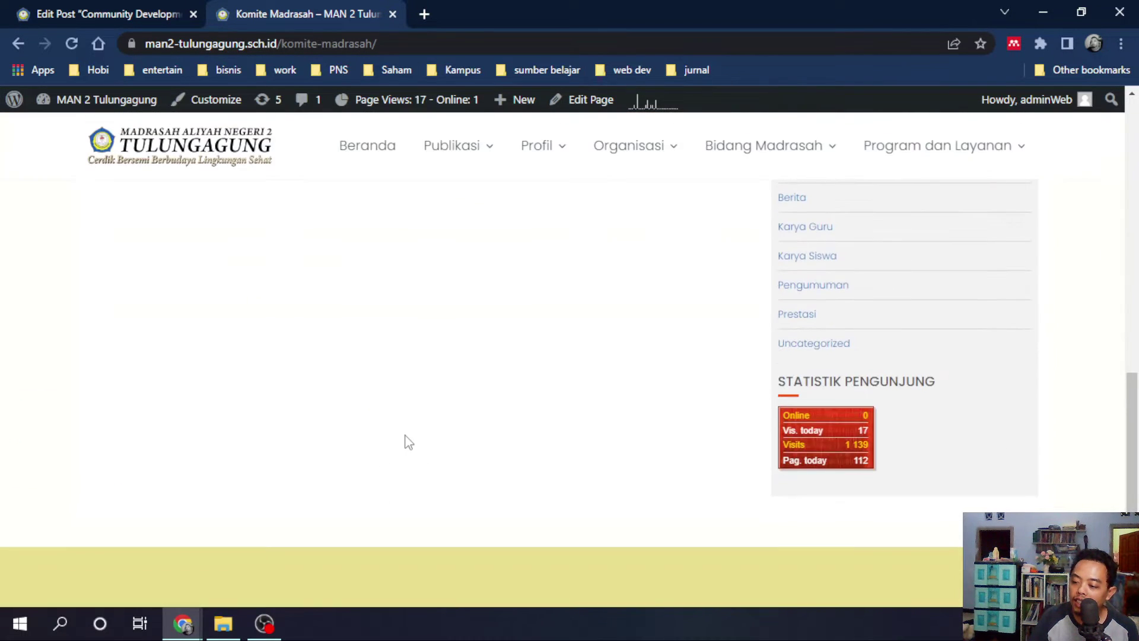
pyautogui.scroll(15, 408, 442)
pyautogui.click(124, 5)
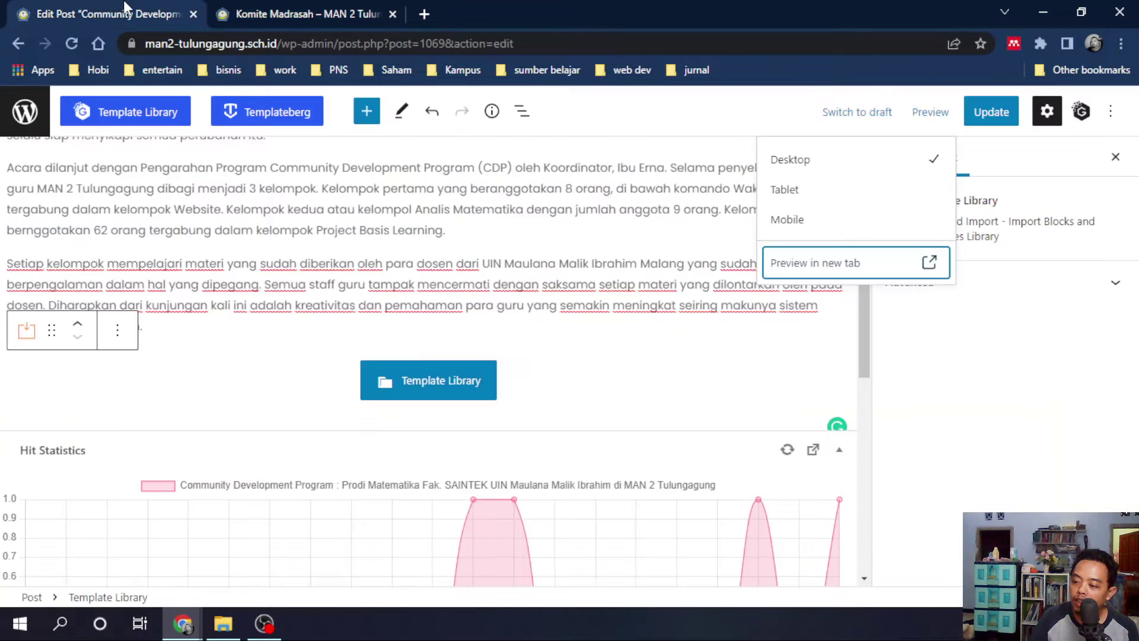
pyautogui.scroll(8, 439, 353)
pyautogui.hotkey('ctrl', 'Tab')
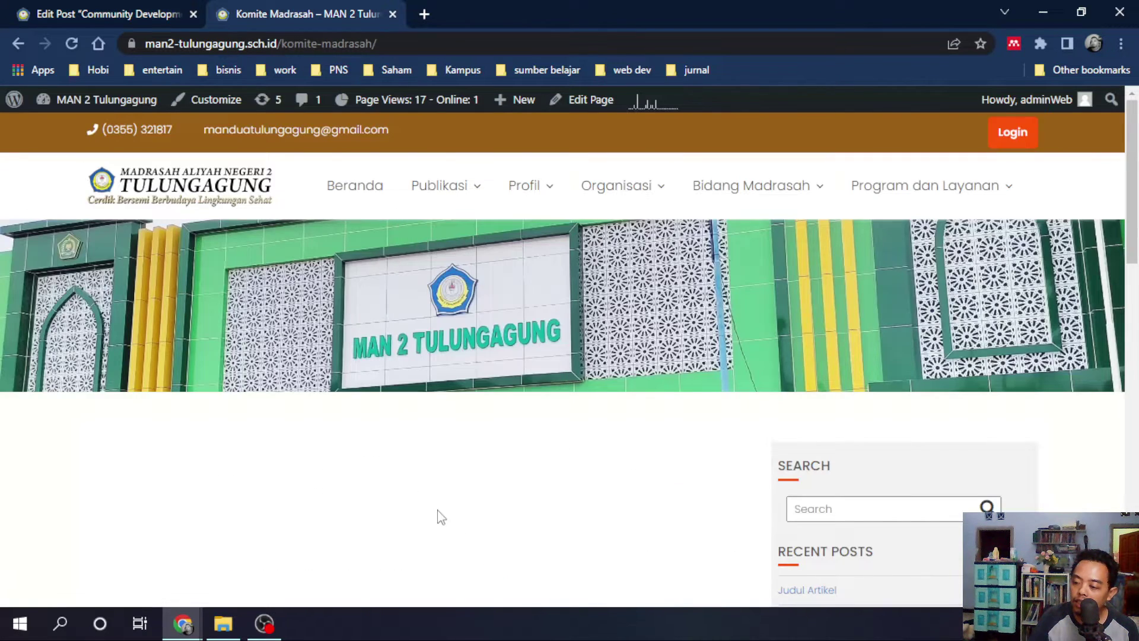
# Open the Komite Madrasah page for editing and write the body paragraph "artikel tentang komite"
pyautogui.click(578, 102)
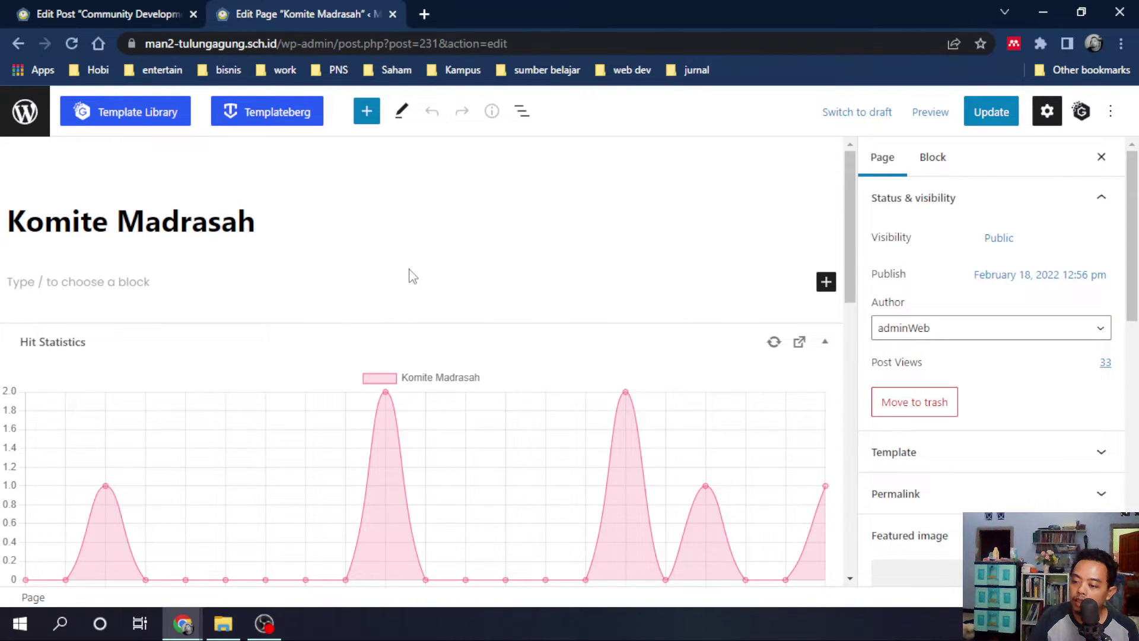
pyautogui.scroll(-3, 408, 276)
pyautogui.scroll(3, 302, 274)
pyautogui.click(129, 279)
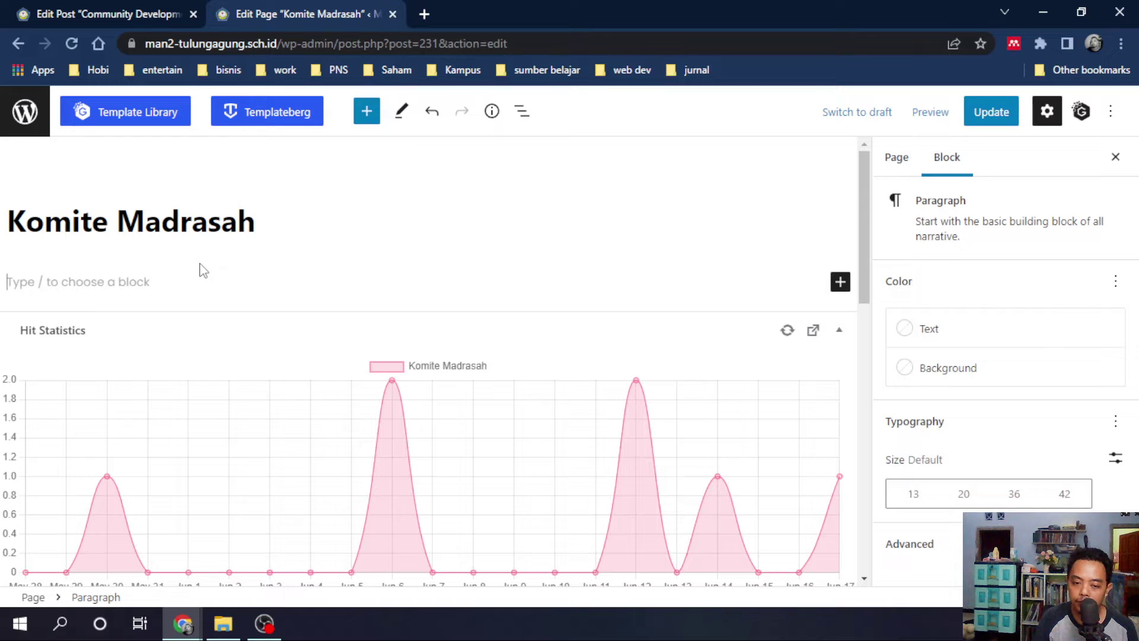
pyautogui.write('artik')
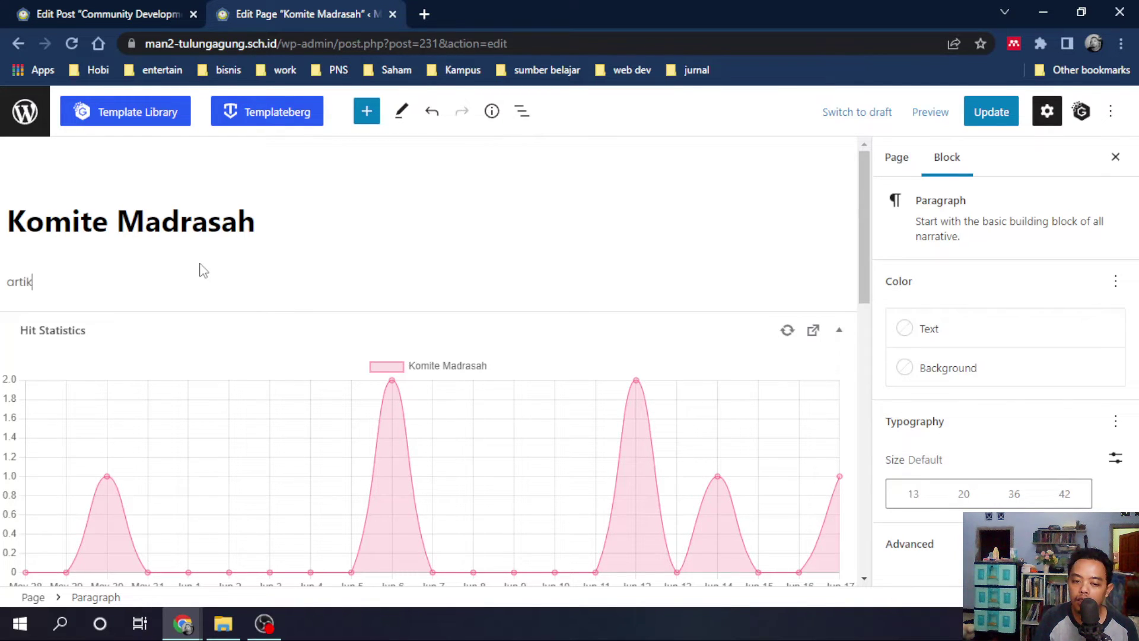
pyautogui.write('el tentang k')
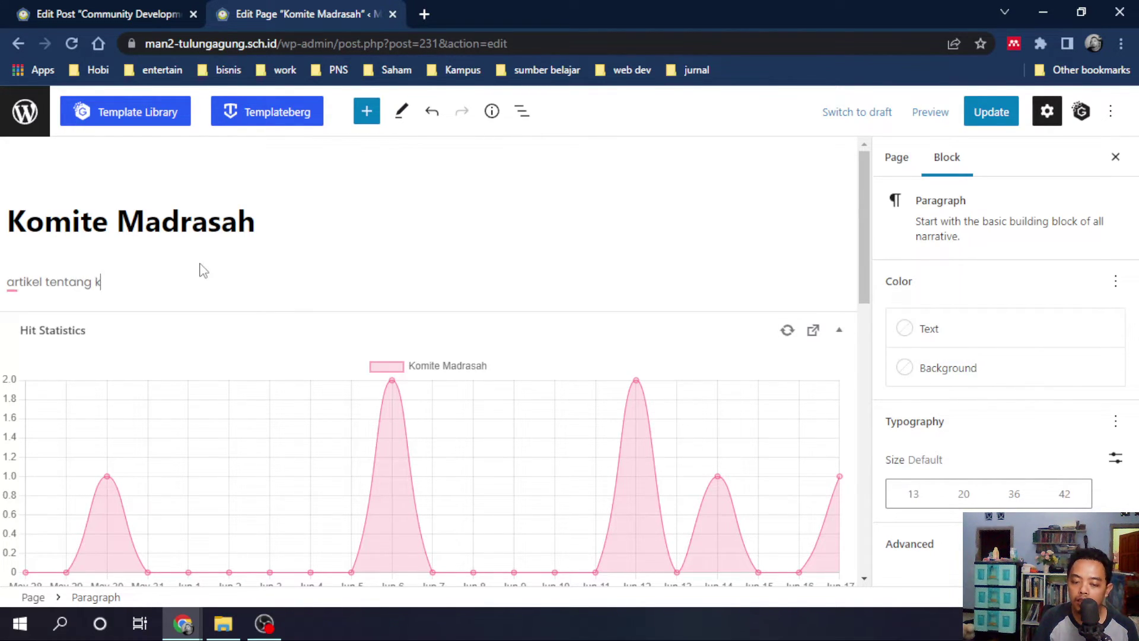
pyautogui.write('omite')
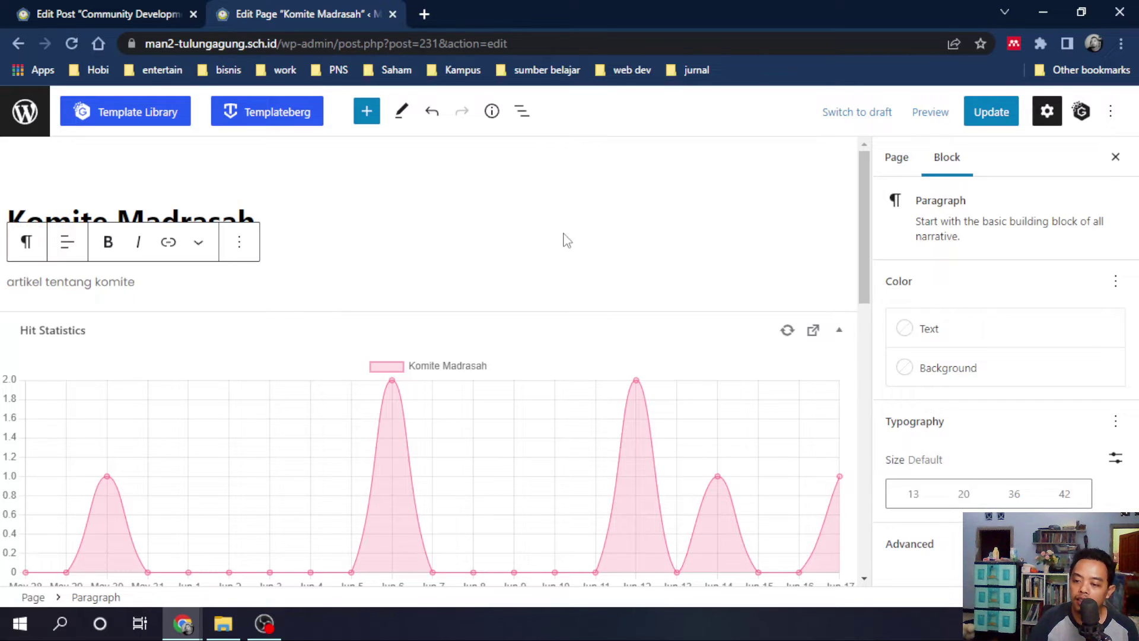
# Set the page's featured image to WhatsApp-Image-2022-04-25-at-11.41.33-1.jpeg from the media library
pyautogui.click(896, 169)
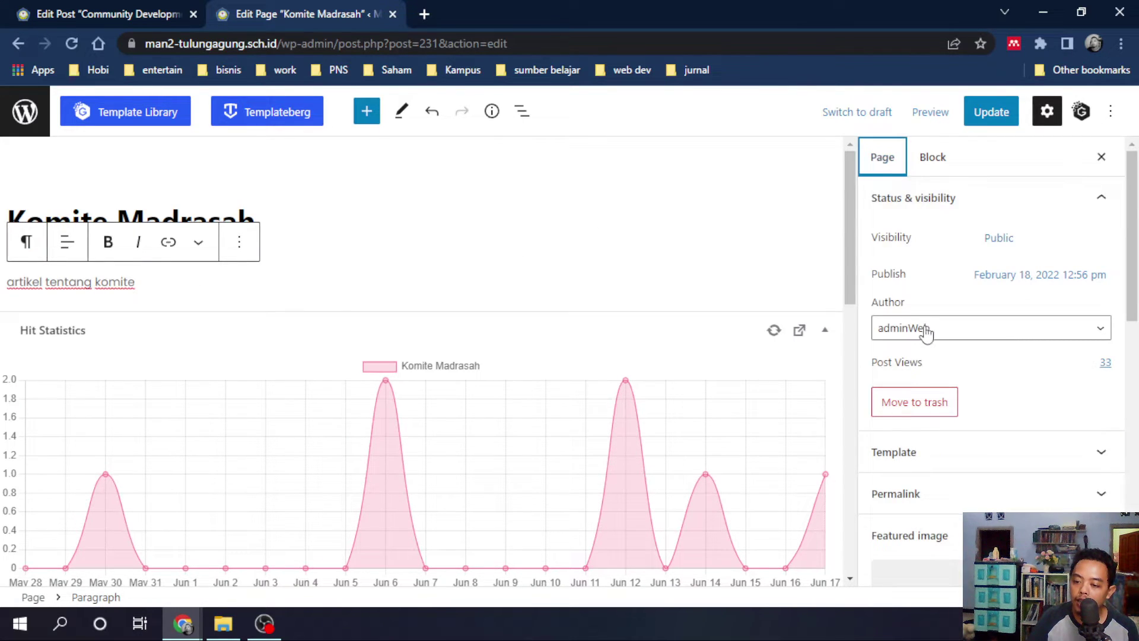
pyautogui.scroll(-3, 961, 416)
pyautogui.click(958, 425)
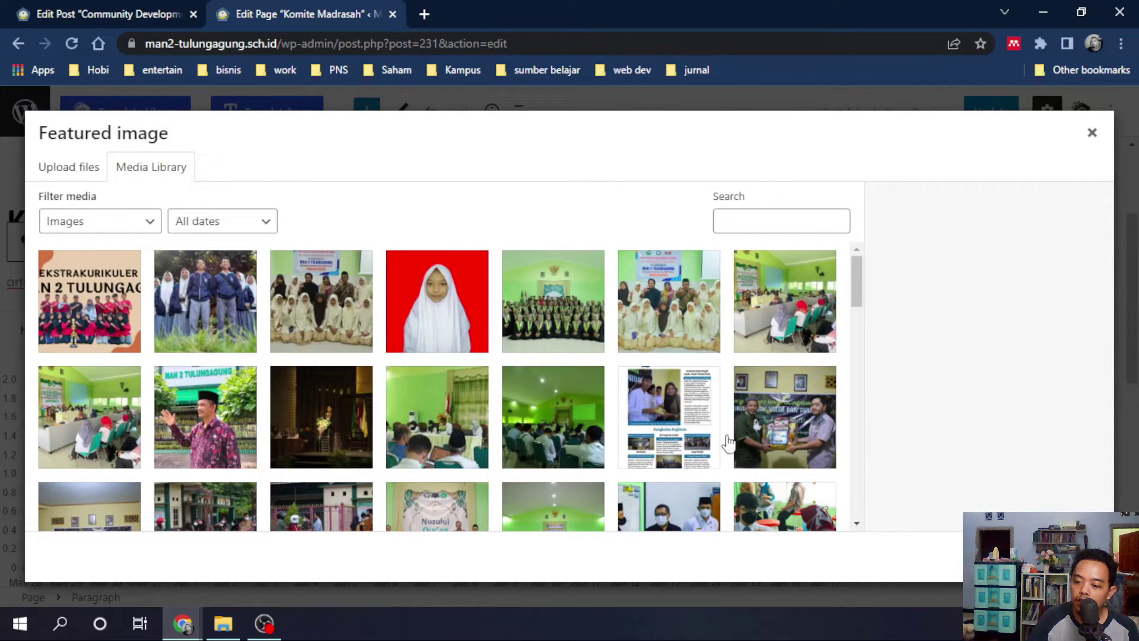
pyautogui.click(789, 446)
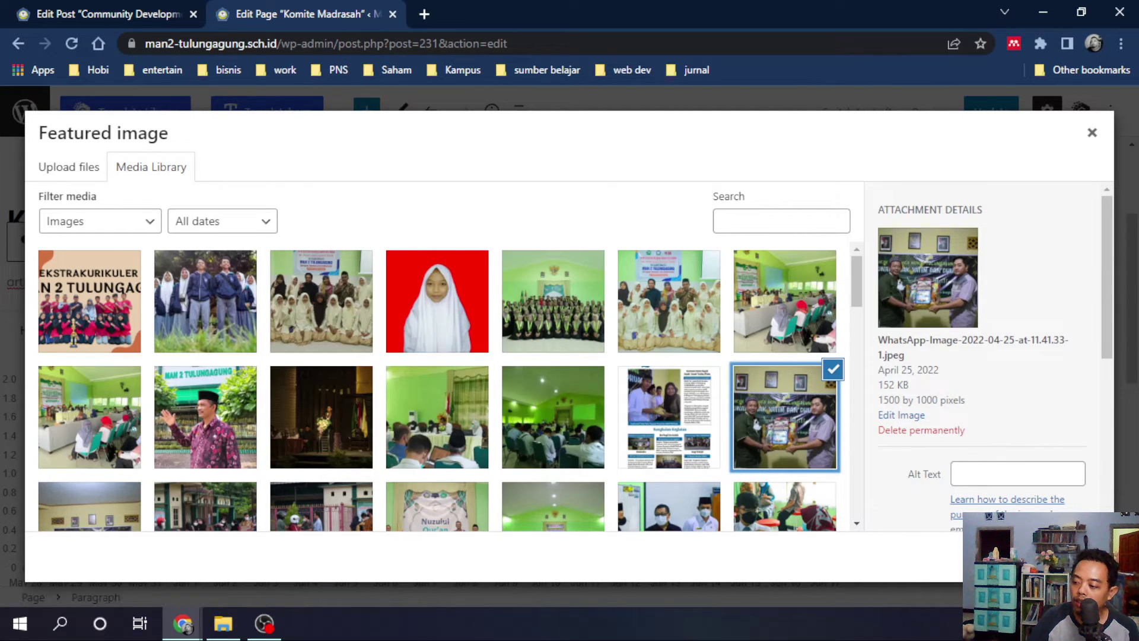
pyautogui.click(1056, 557)
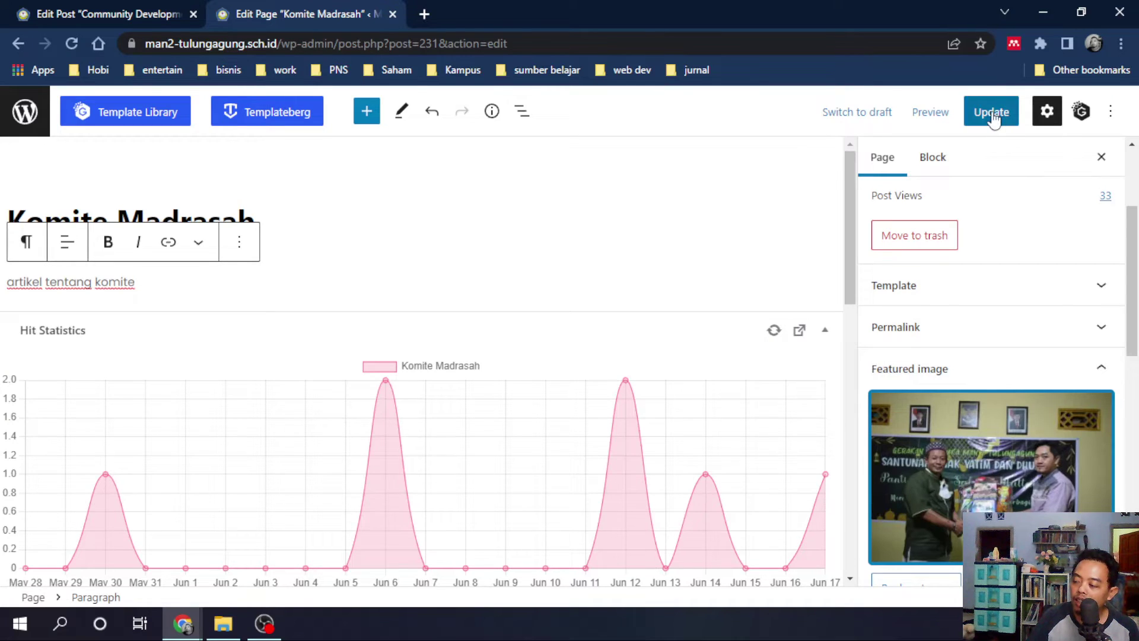
pyautogui.scroll(-4, 917, 350)
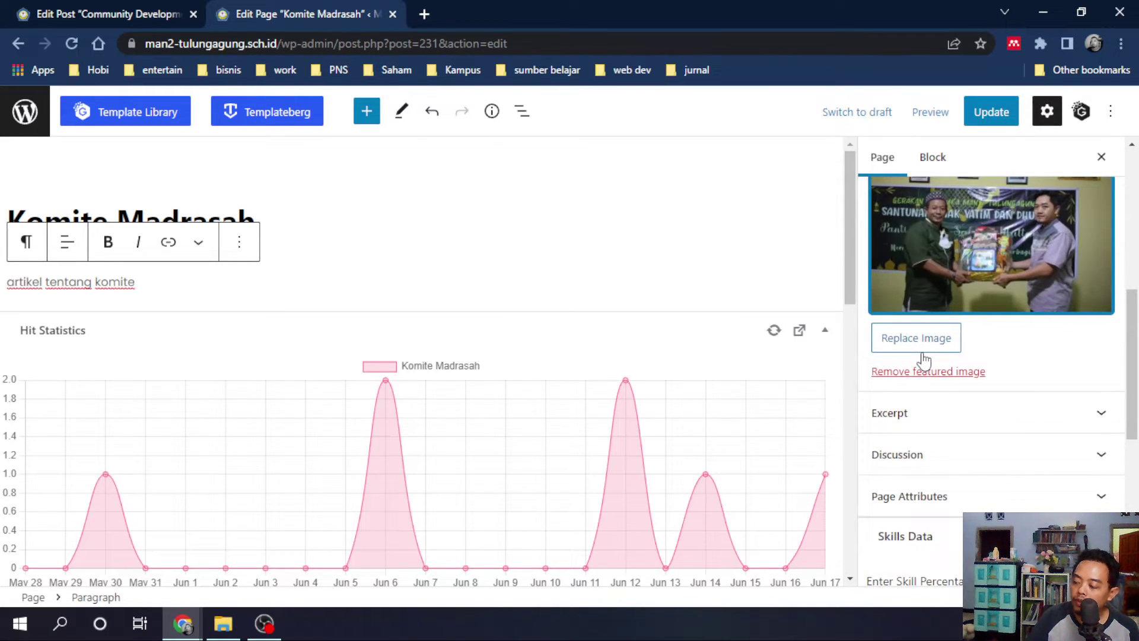
# Look over the remaining page settings and update the Komite Madrasah page with its new content
pyautogui.scroll(-3, 956, 478)
pyautogui.scroll(-4, 958, 481)
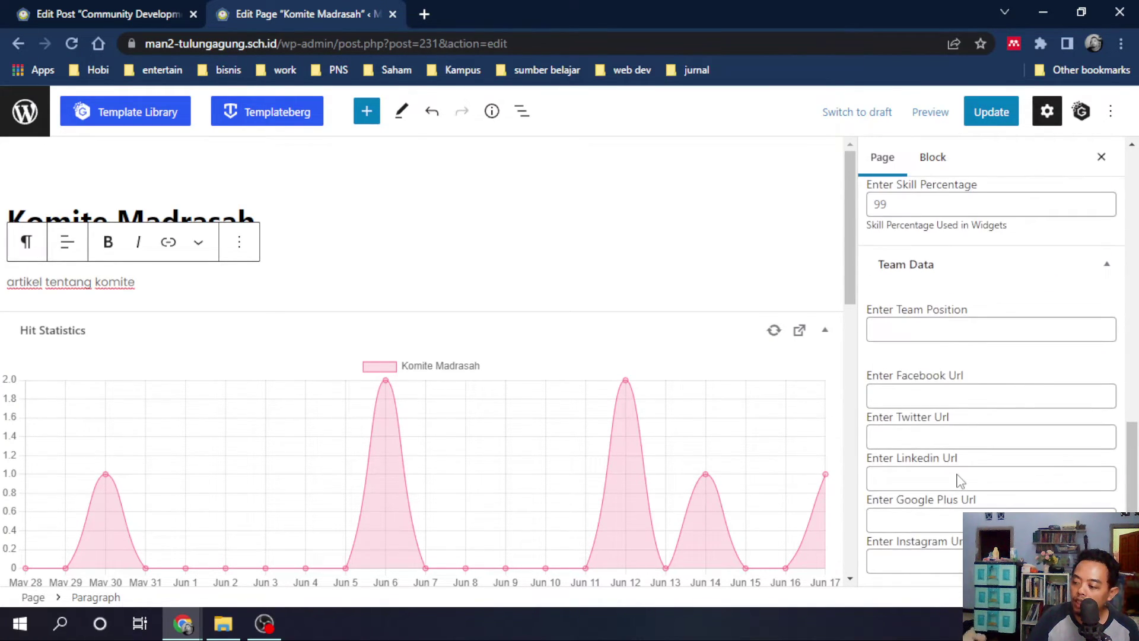
pyautogui.scroll(10, 958, 475)
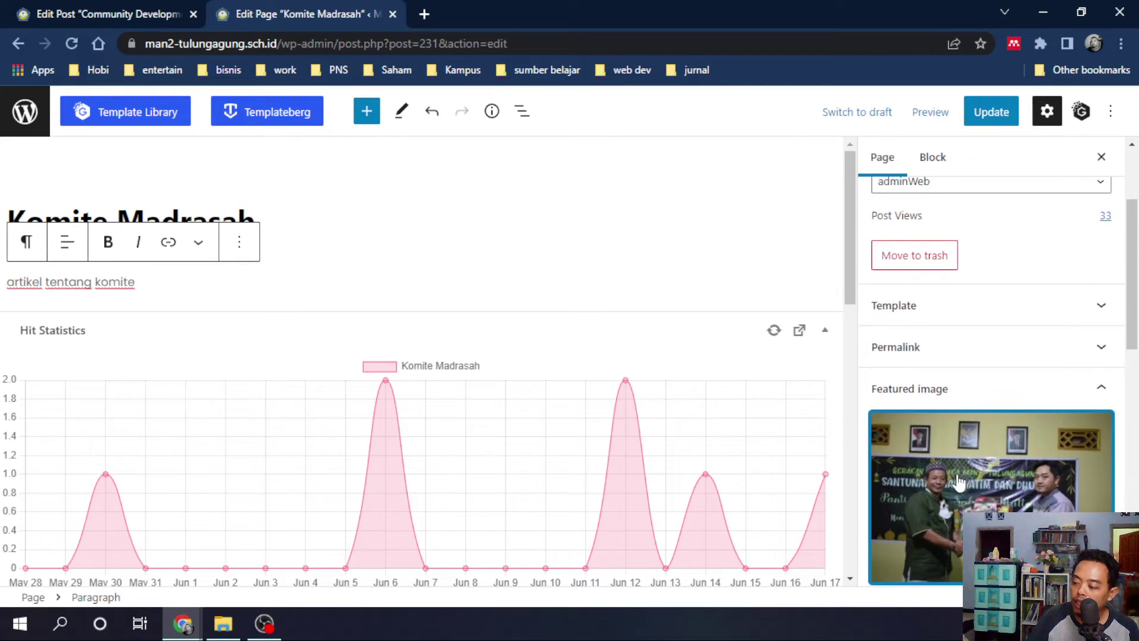
pyautogui.click(987, 109)
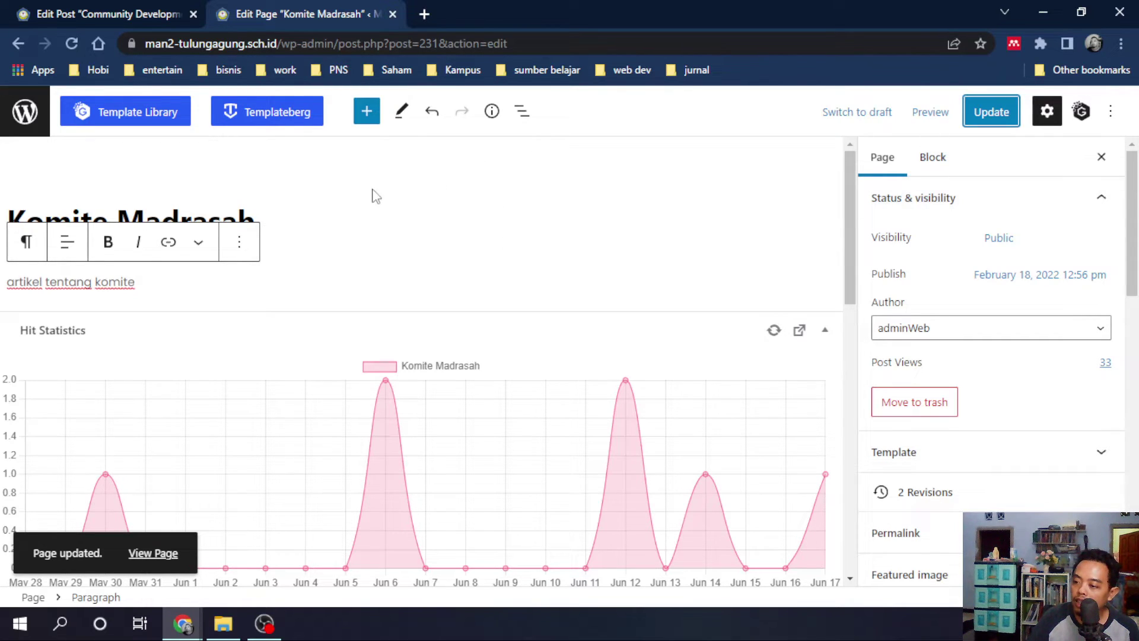
# Preview the Komite Madrasah page in a new tab and check its content area for the featured image and text
pyautogui.click(930, 112)
pyautogui.click(842, 260)
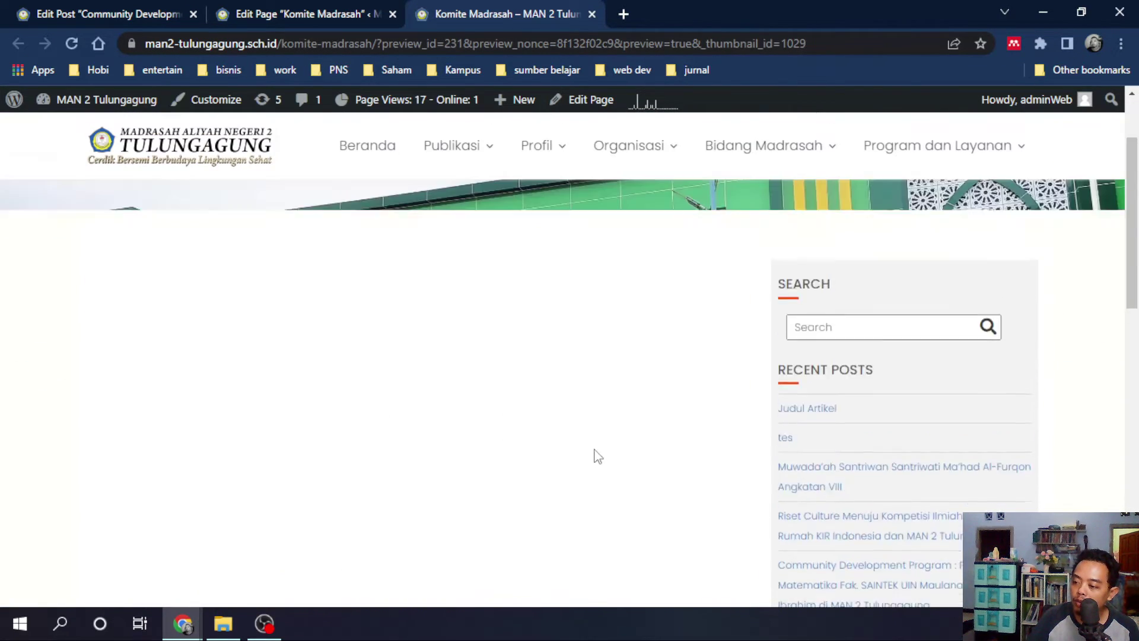
pyautogui.scroll(-10, 490, 436)
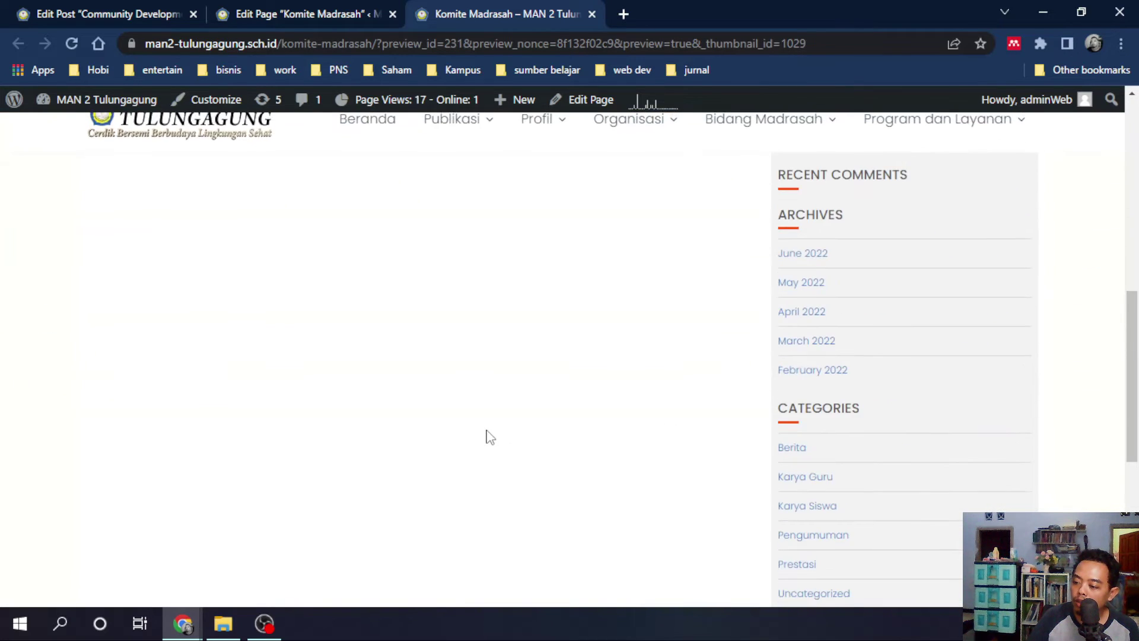
pyautogui.scroll(-2, 488, 433)
pyautogui.scroll(6, 488, 432)
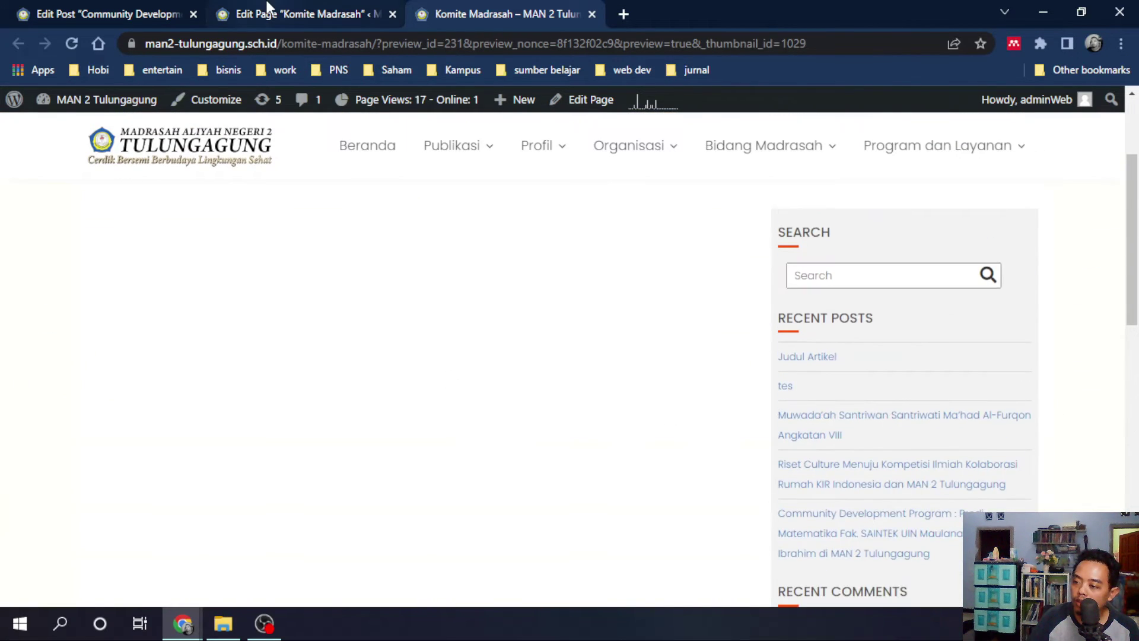
# Check the title and body paragraph in the page editor and compare them with the preview
pyautogui.click(285, 13)
pyautogui.click(395, 229)
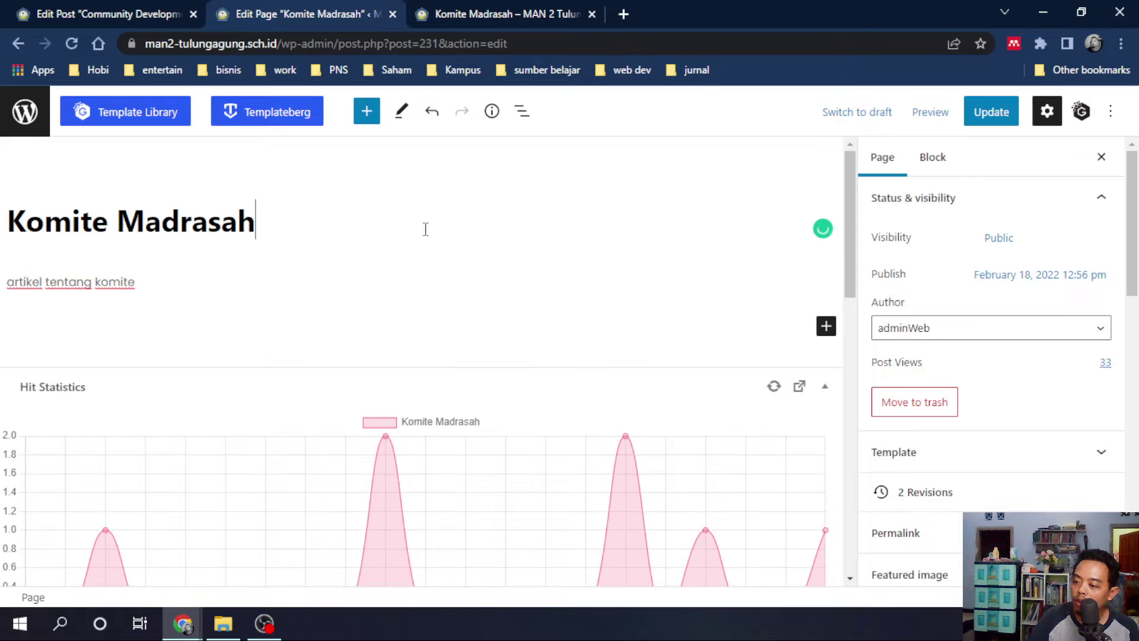
pyautogui.click(130, 284)
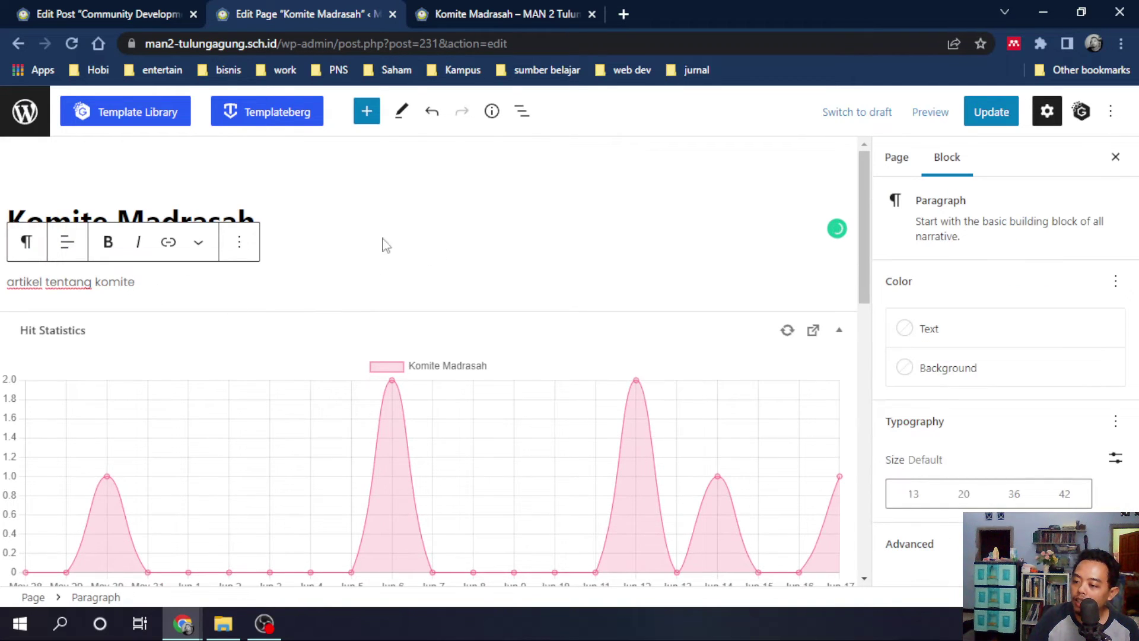
pyautogui.click(552, 8)
pyautogui.scroll(-4, 539, 356)
pyautogui.scroll(6, 273, 311)
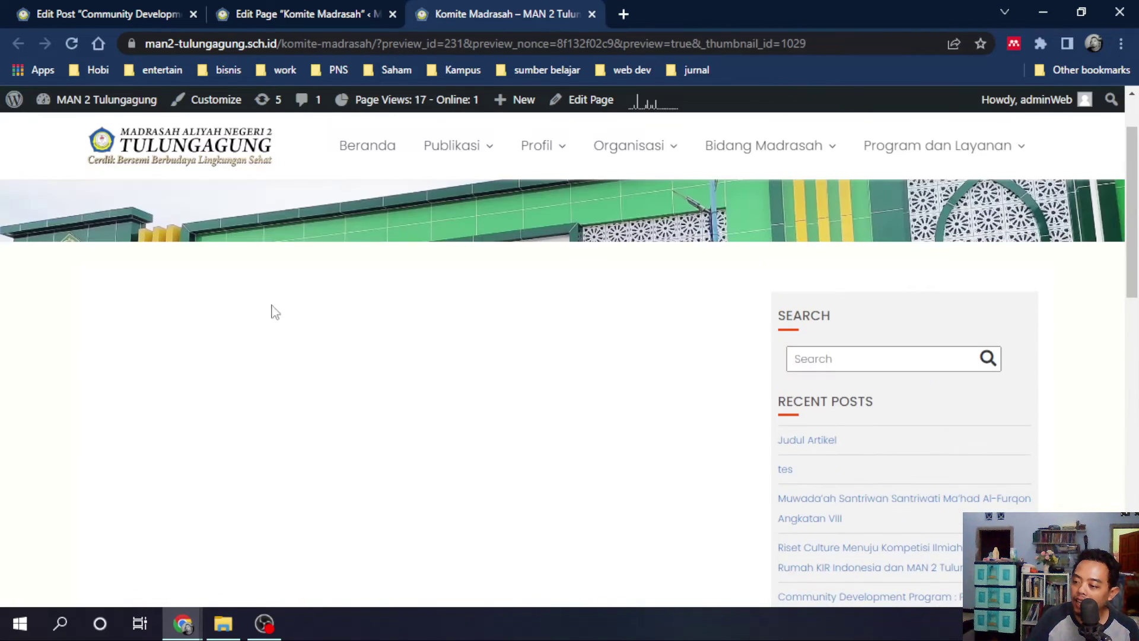
# Add a Template Library block below the "artikel tentang komite" paragraph and update the page
pyautogui.click(261, 8)
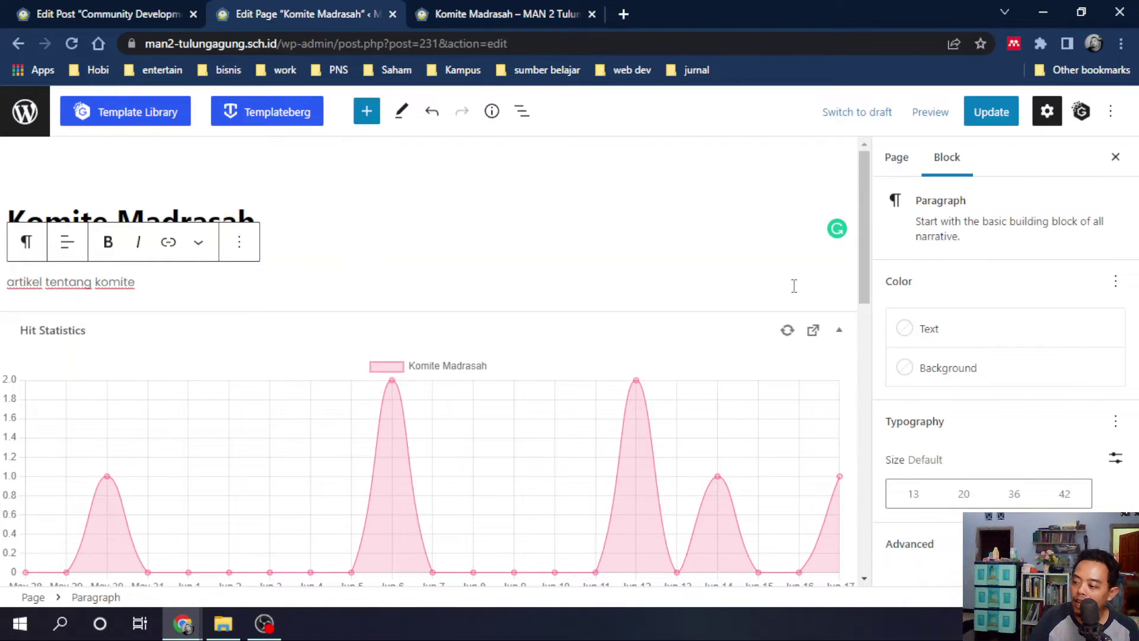
pyautogui.press('Return')
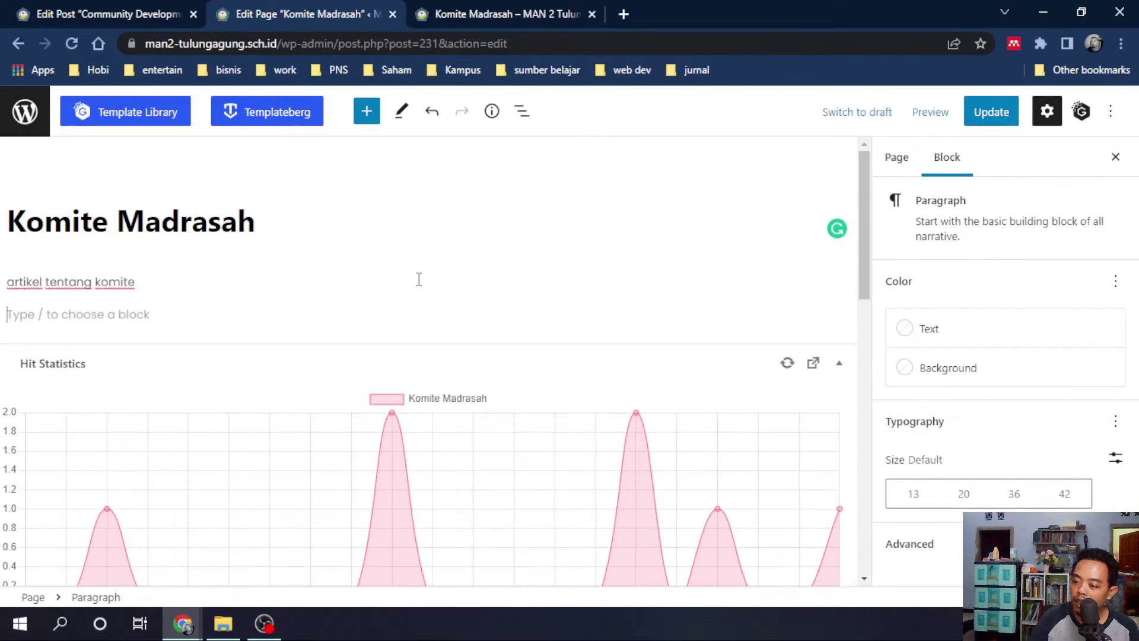
pyautogui.click(841, 315)
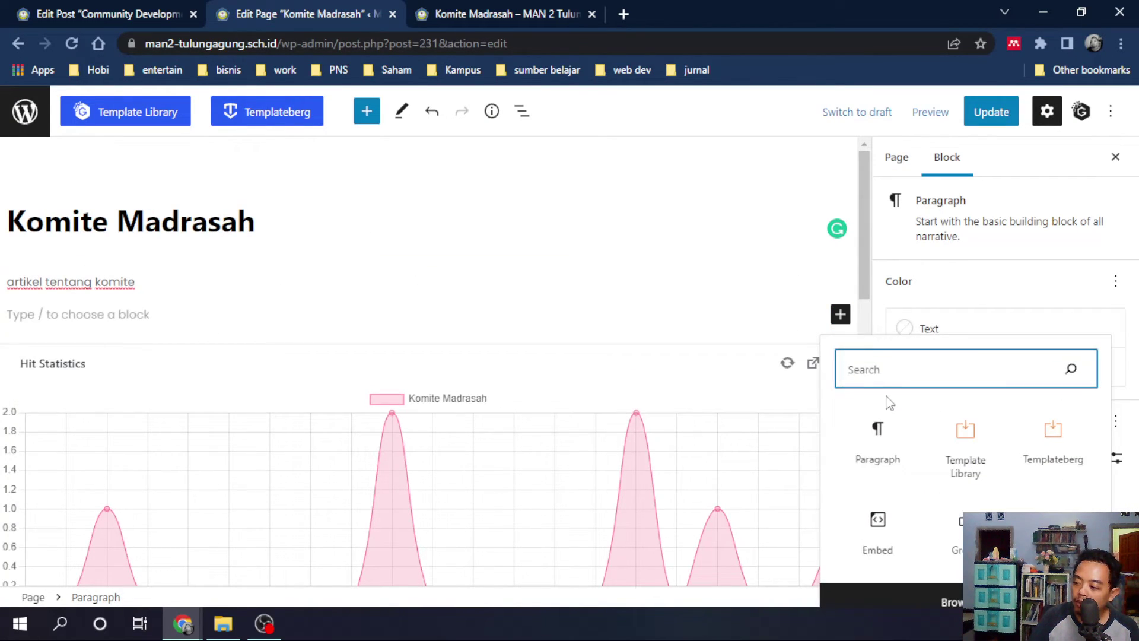
pyautogui.click(973, 454)
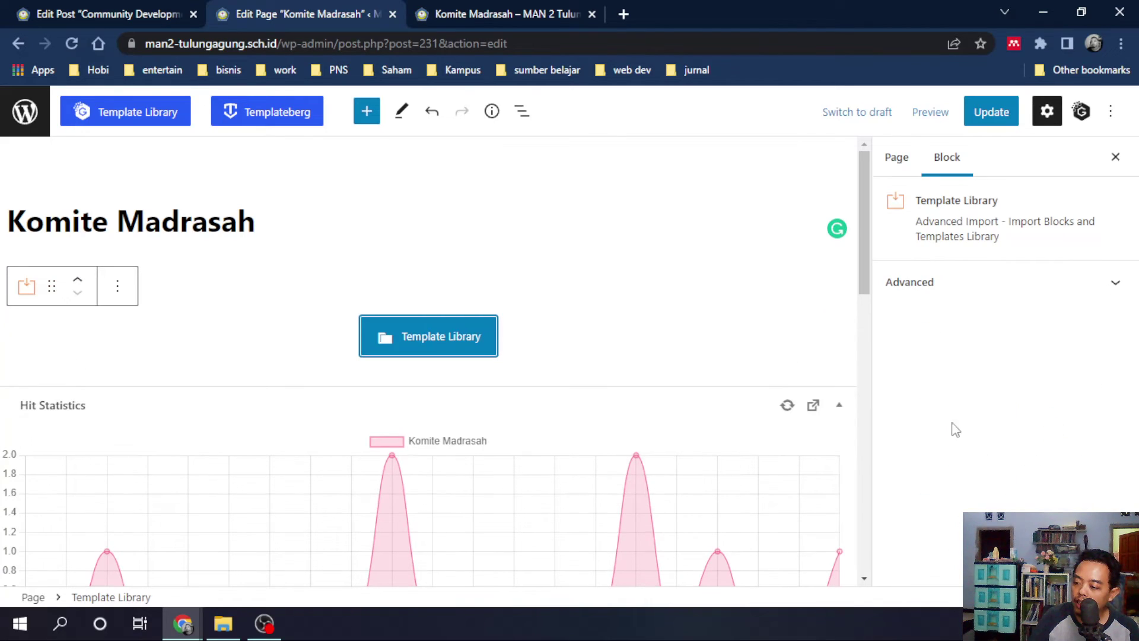
pyautogui.click(995, 112)
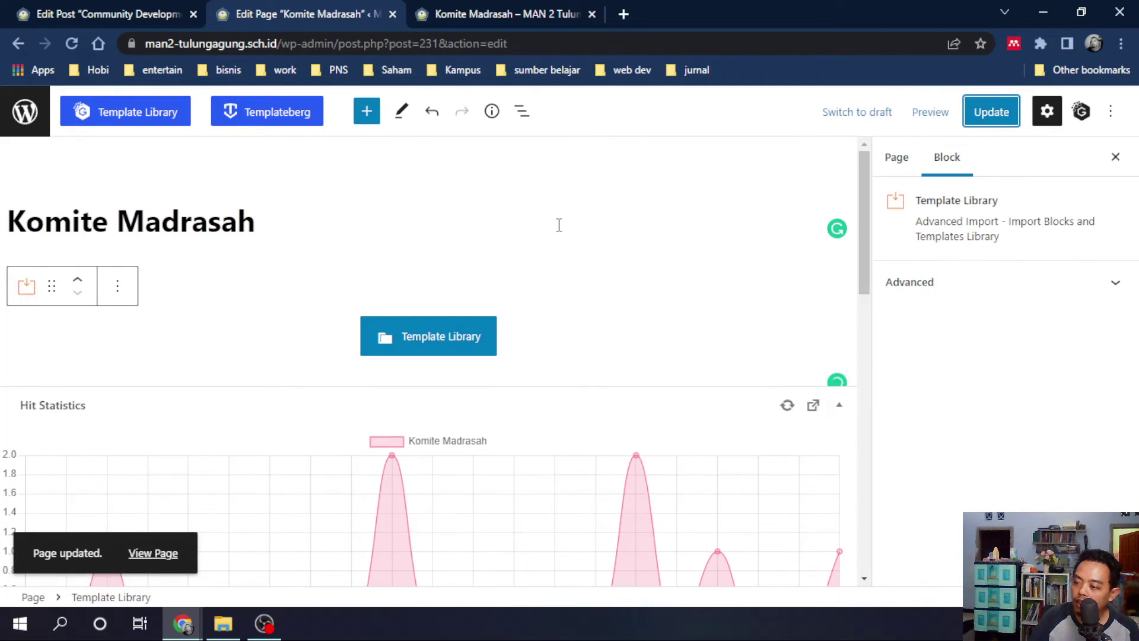
# Reload the Komite Madrasah preview to check the updated content, and return to the page editor
pyautogui.click(522, 14)
pyautogui.click(72, 41)
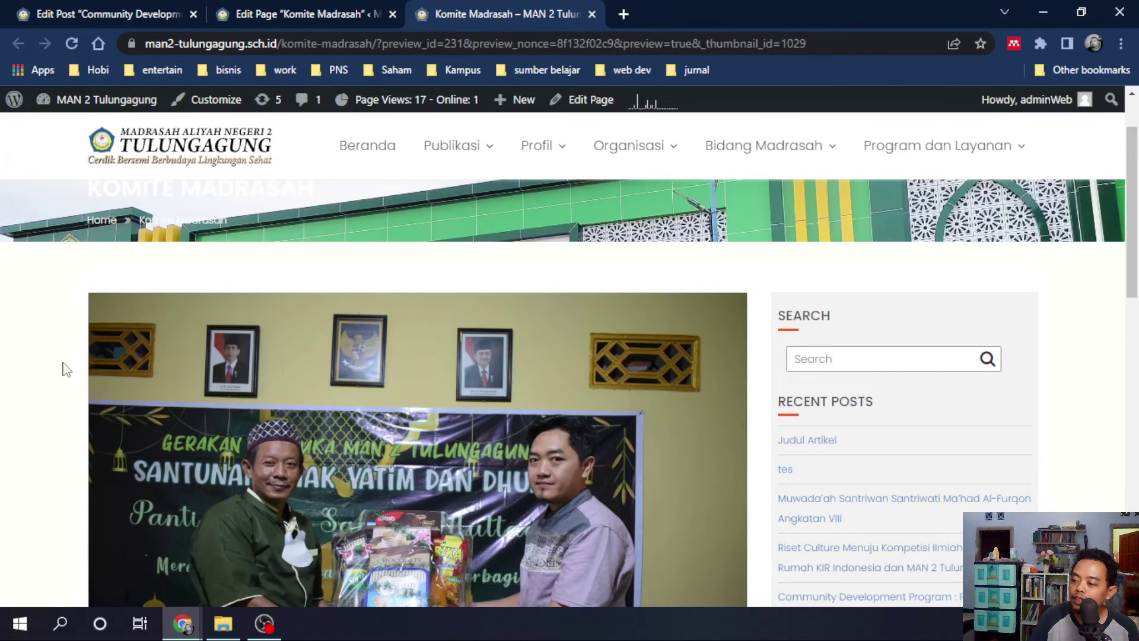
pyautogui.click(332, 13)
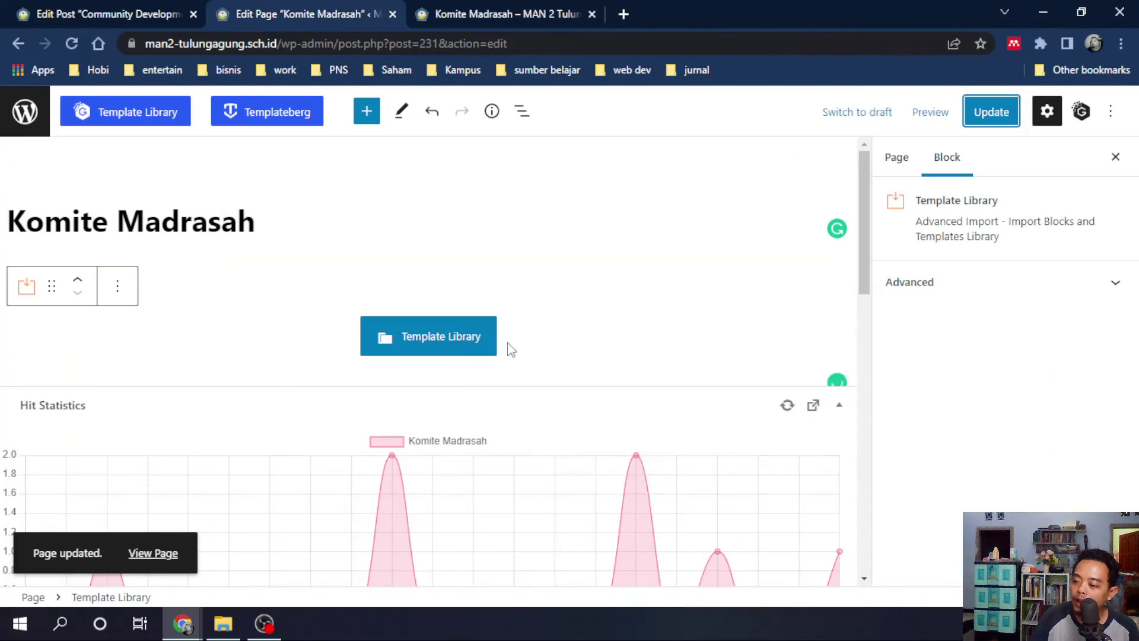